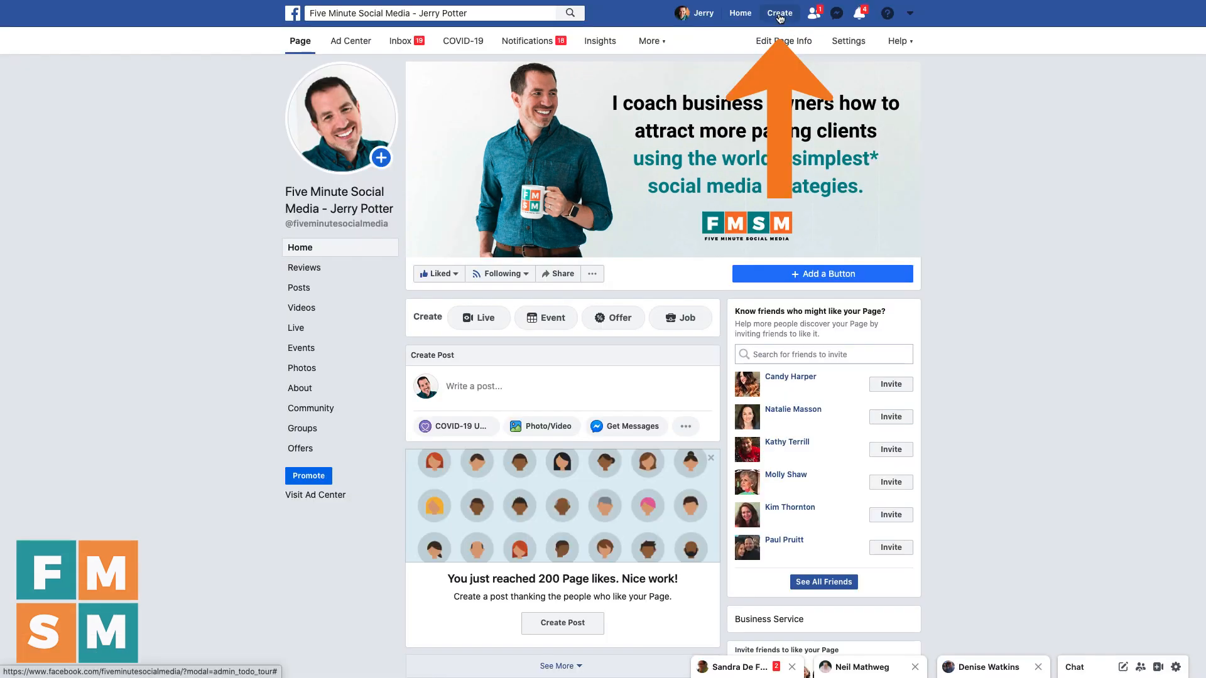
Step: Create a new Public Event hosted by the business Page and continue to Required Details
left_click(780, 15)
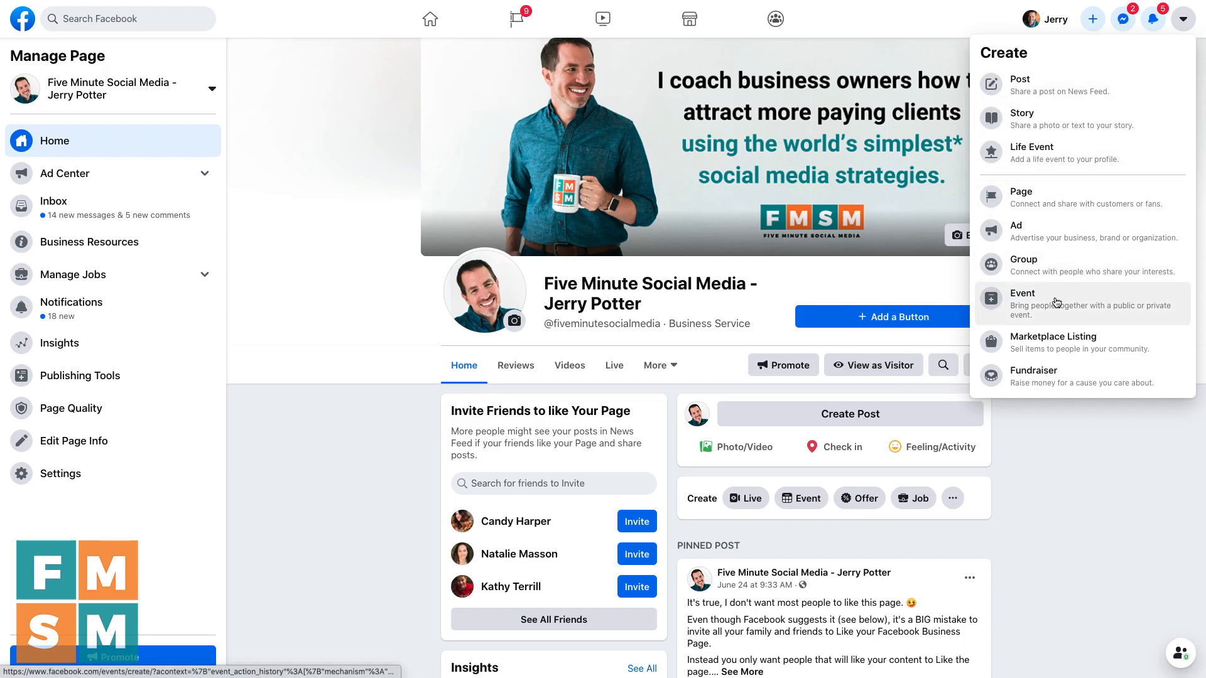
left_click(1055, 303)
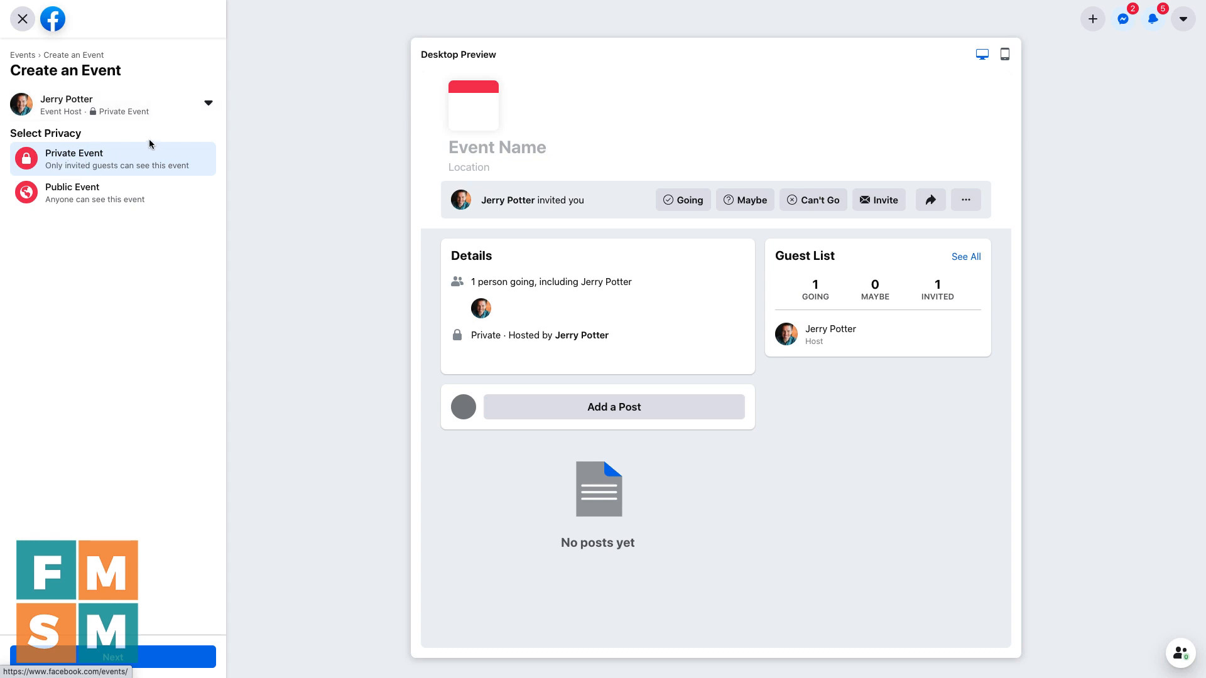
left_click(209, 110)
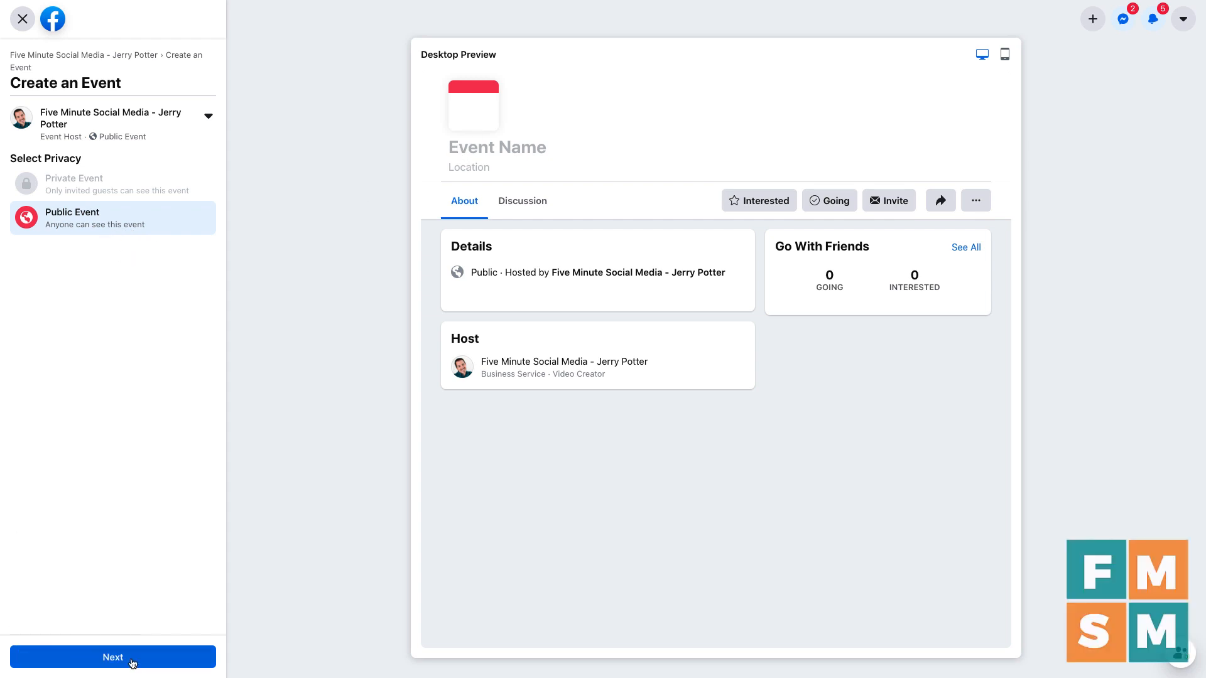
left_click(132, 663)
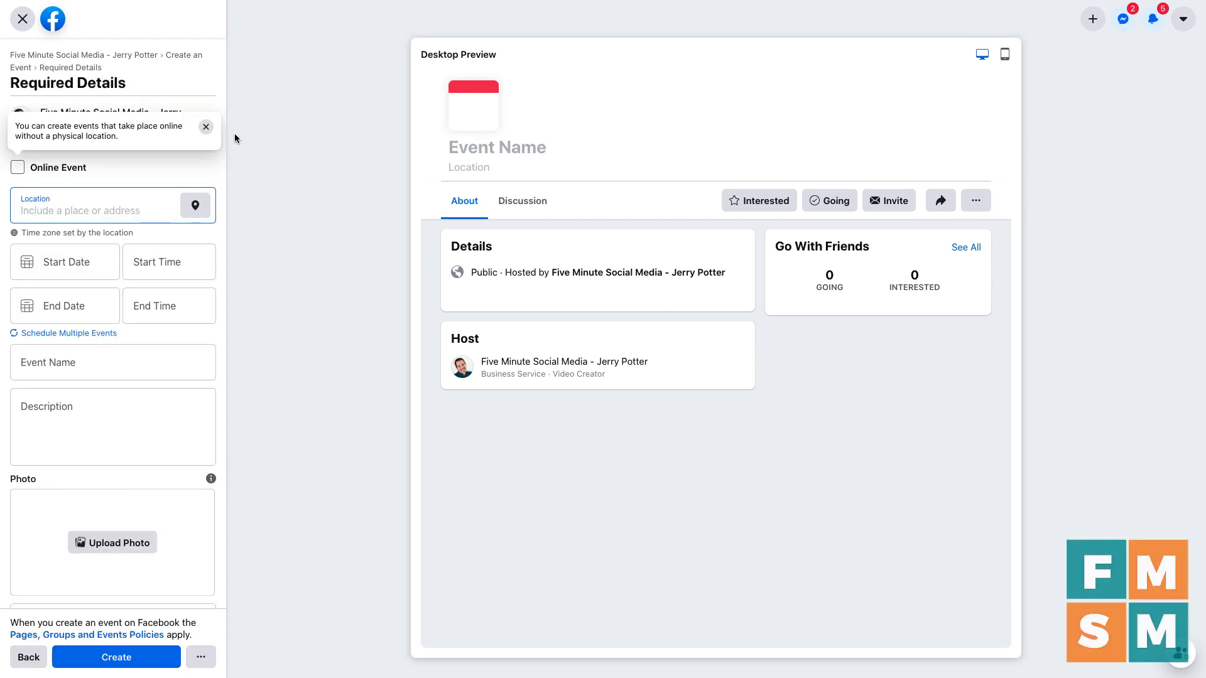
Step: Dismiss the online-events tip and keep the event in-person, unticking Online Event after trying format Other
left_click(206, 128)
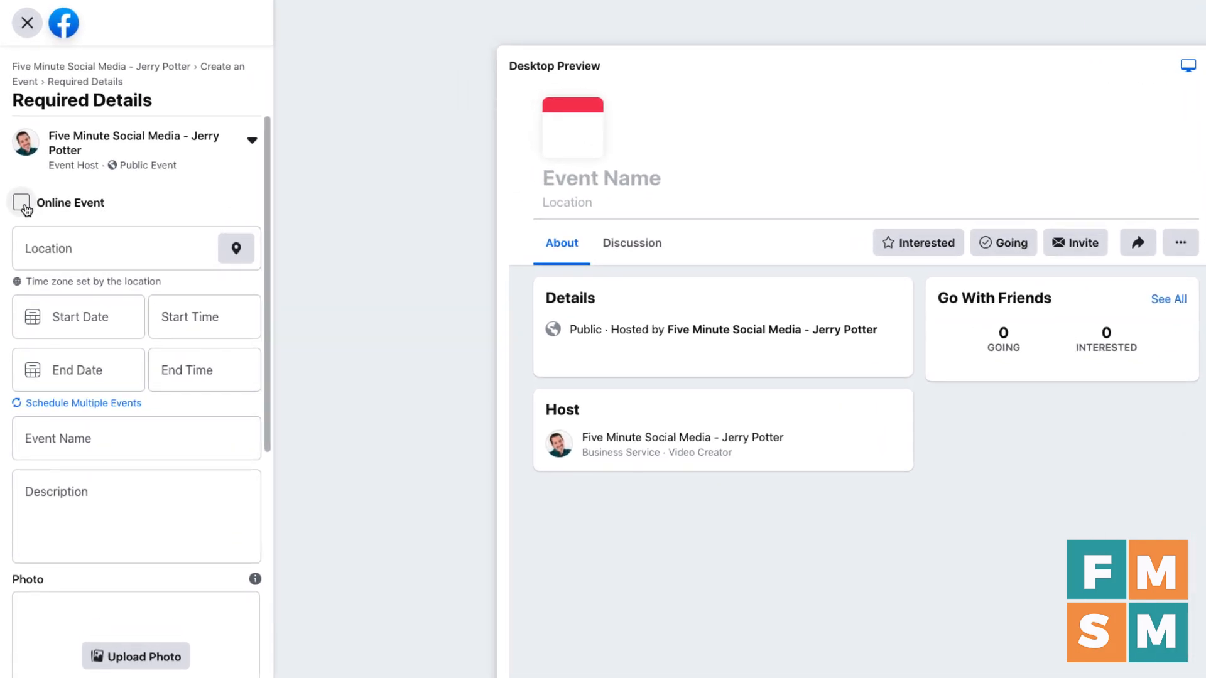
left_click(24, 207)
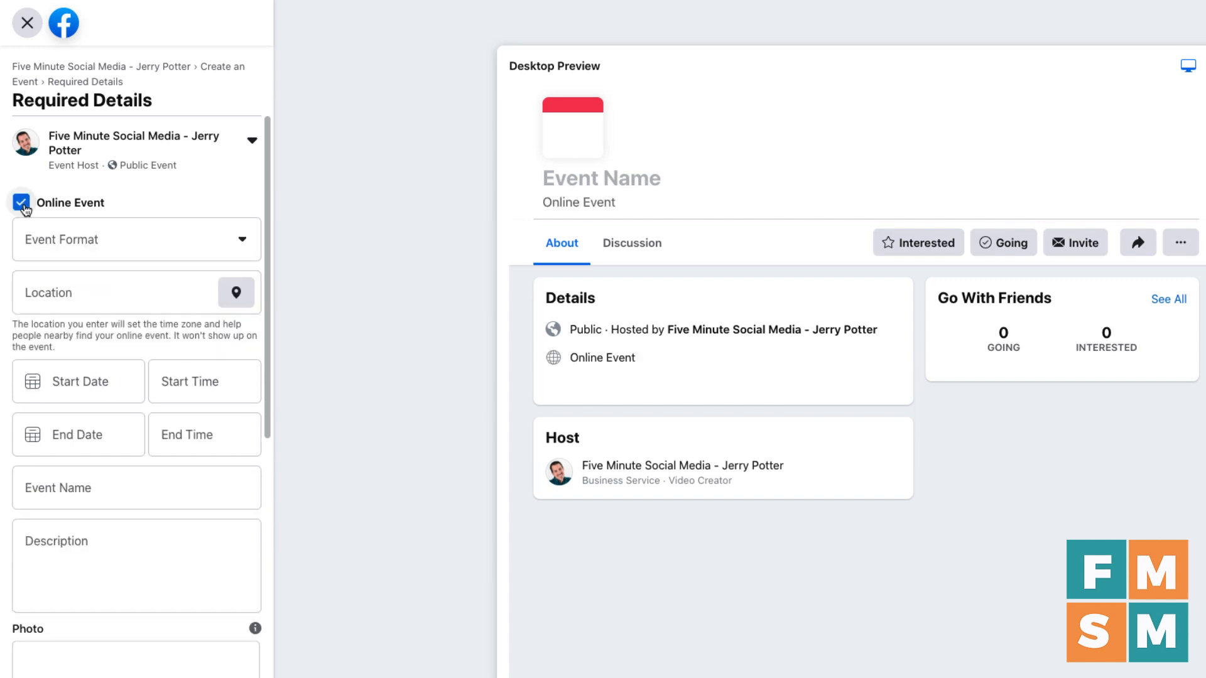
left_click(100, 243)
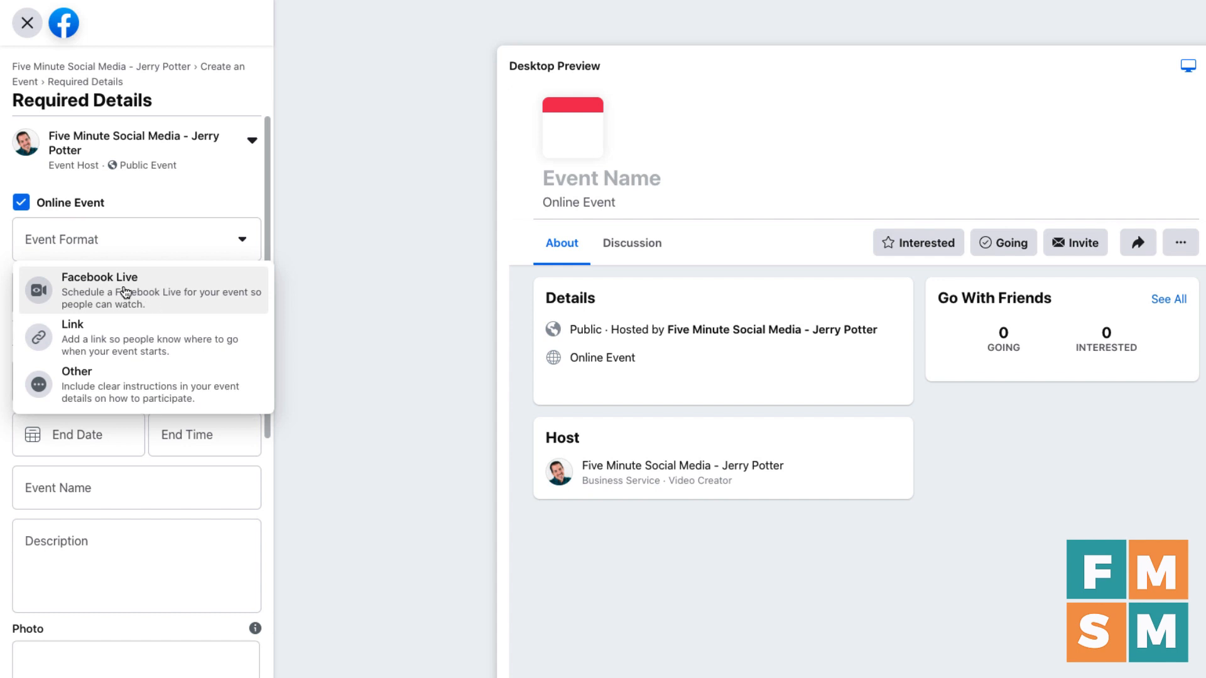
left_click(117, 382)
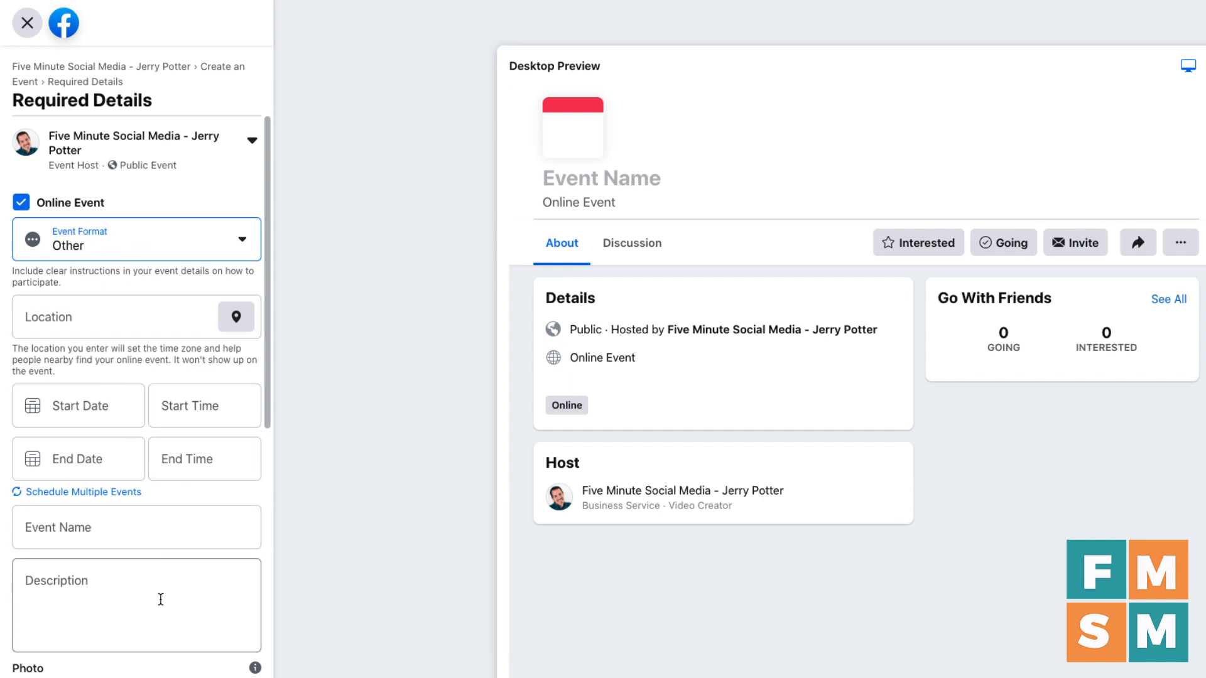
left_click(88, 203)
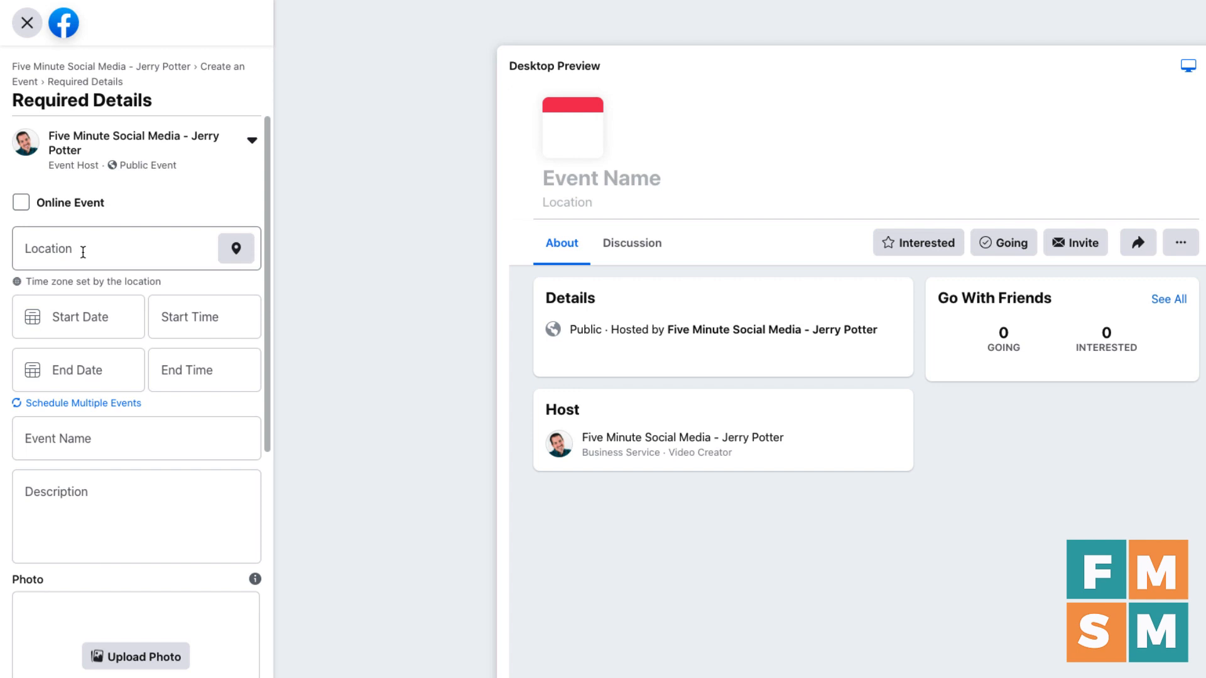
Step: Set the event location to T-Mobile Park in Seattle
left_click(83, 252)
type("T-Mobile Park")
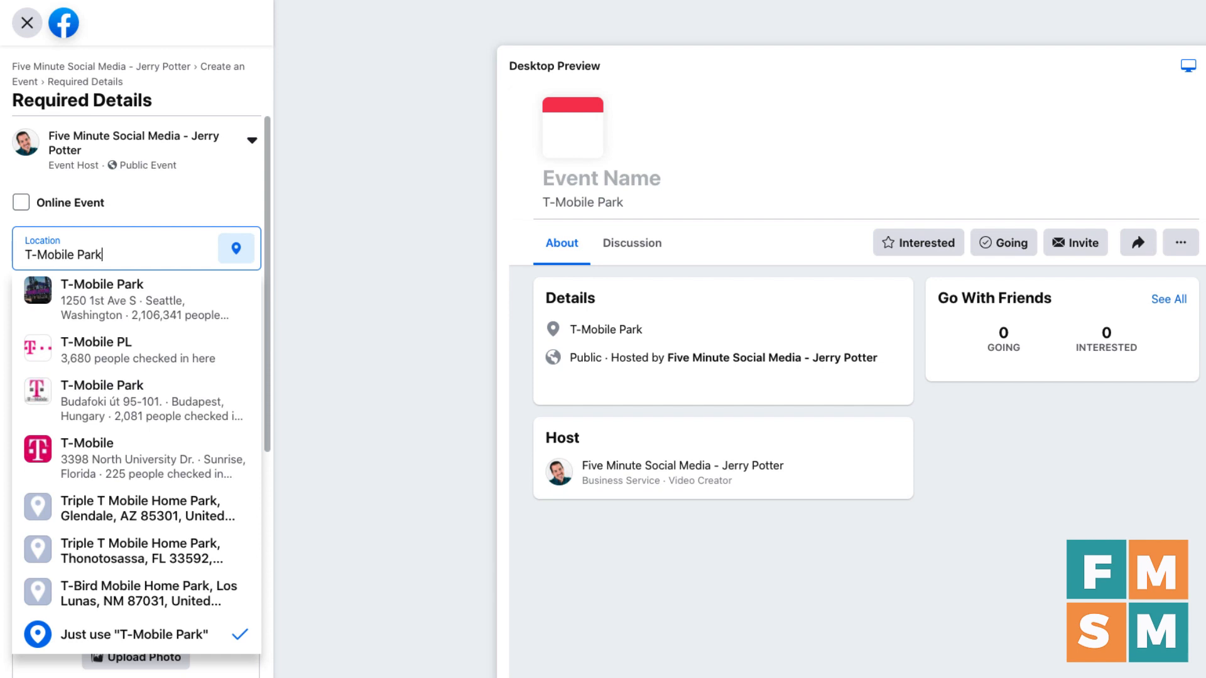
left_click(90, 306)
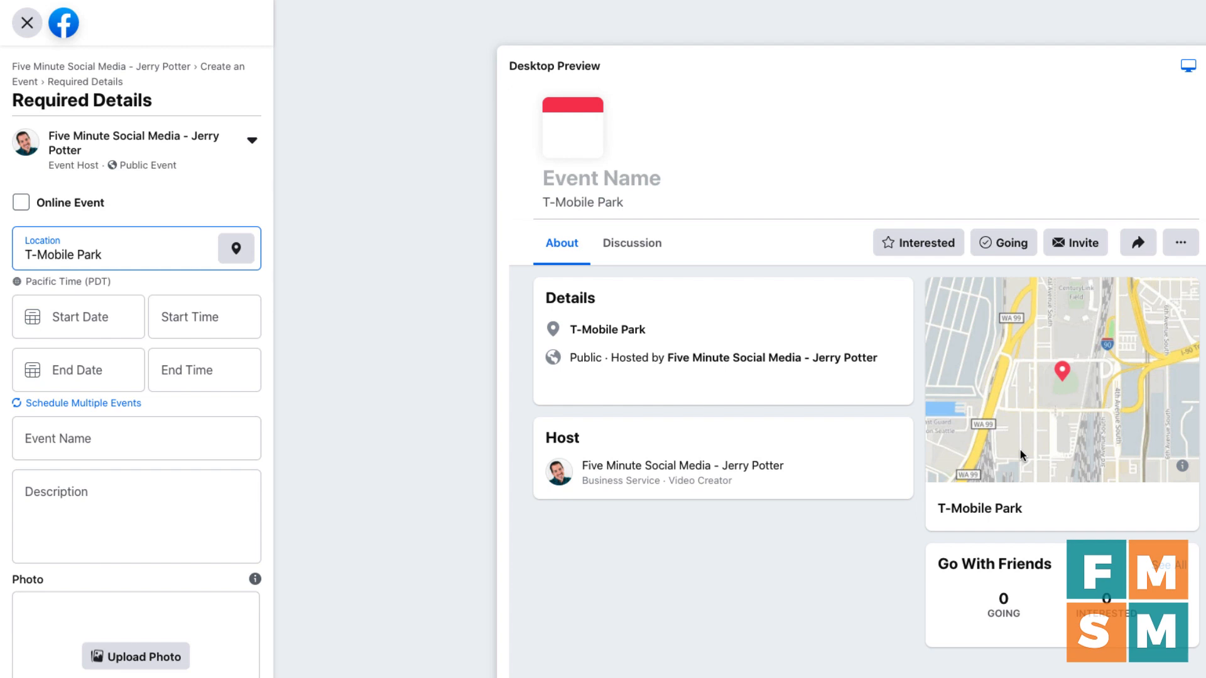
left_click(144, 290)
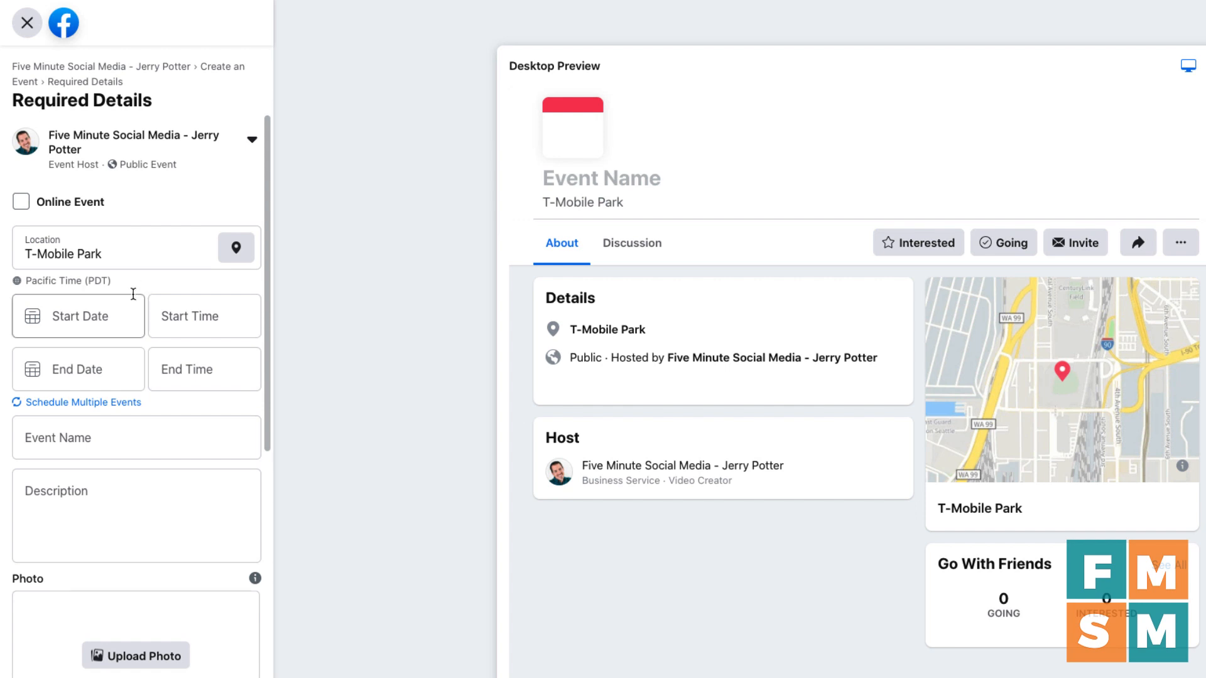
Step: Set both the start and end dates to Aug 1, 2020, then pick the start time
left_click(115, 327)
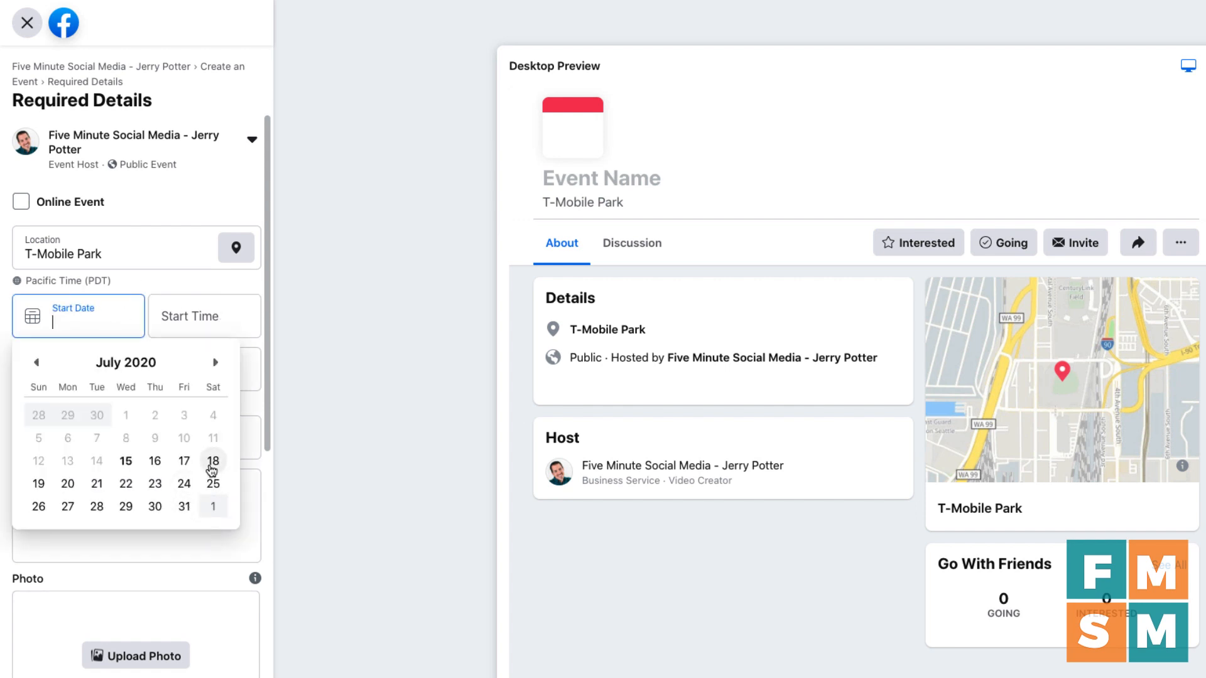
left_click(213, 506)
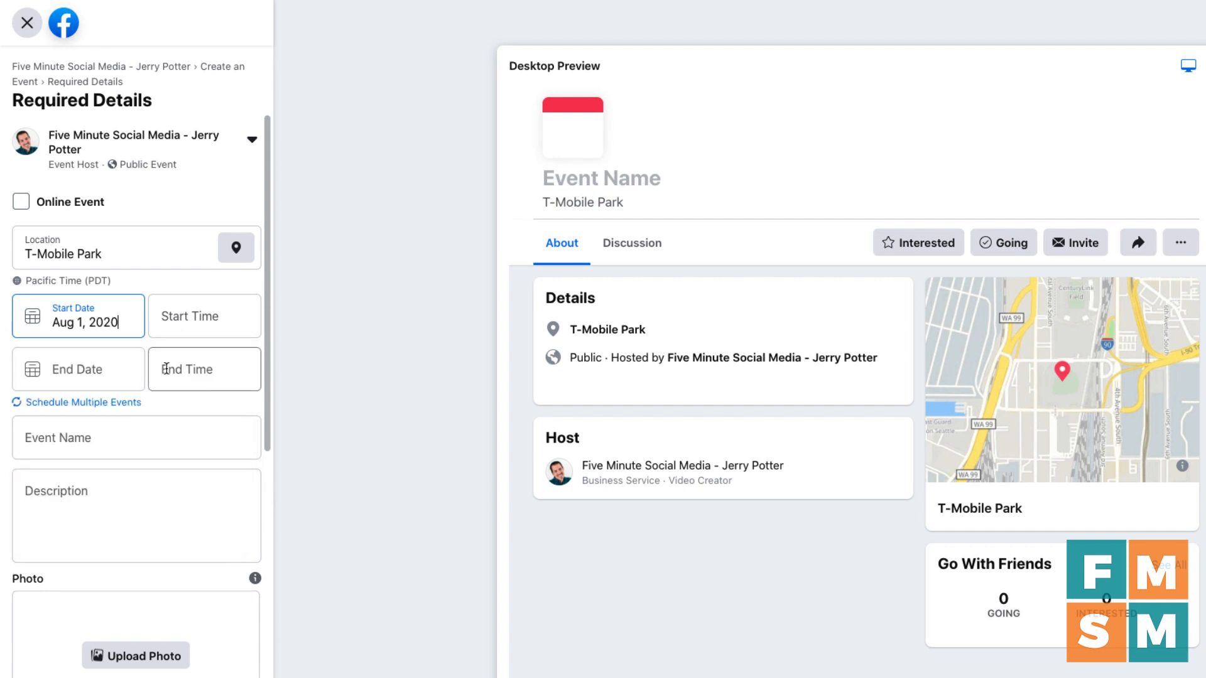
left_click(113, 372)
left_click(213, 560)
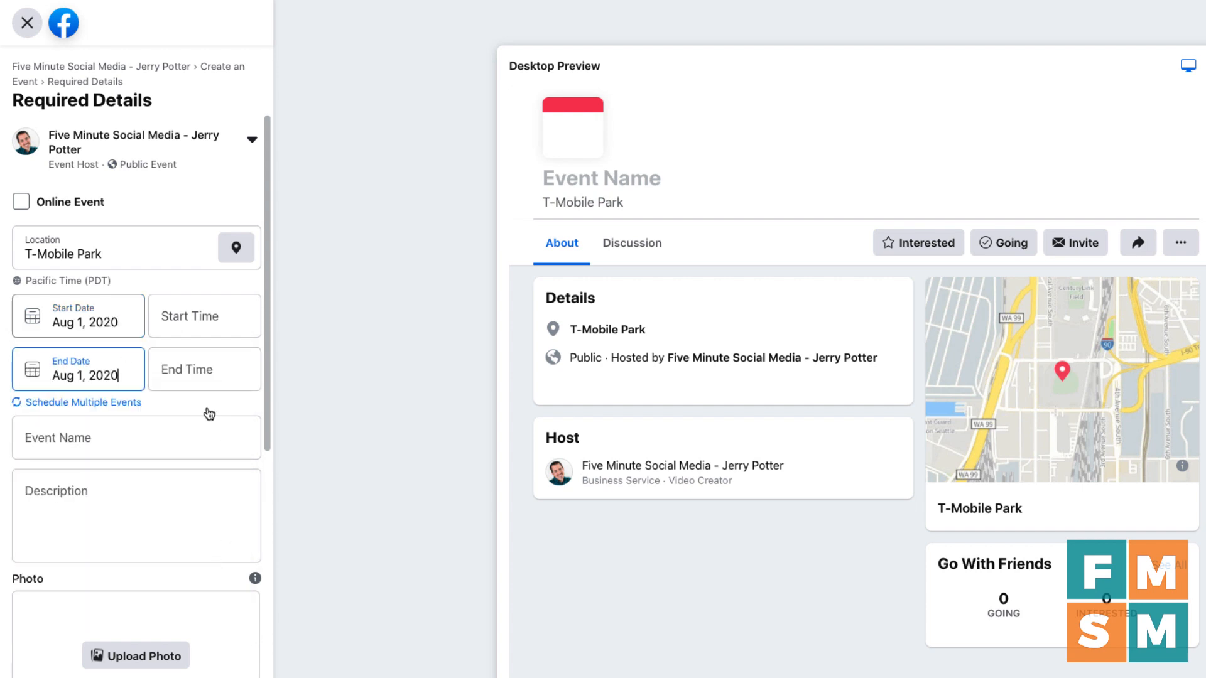
left_click(204, 335)
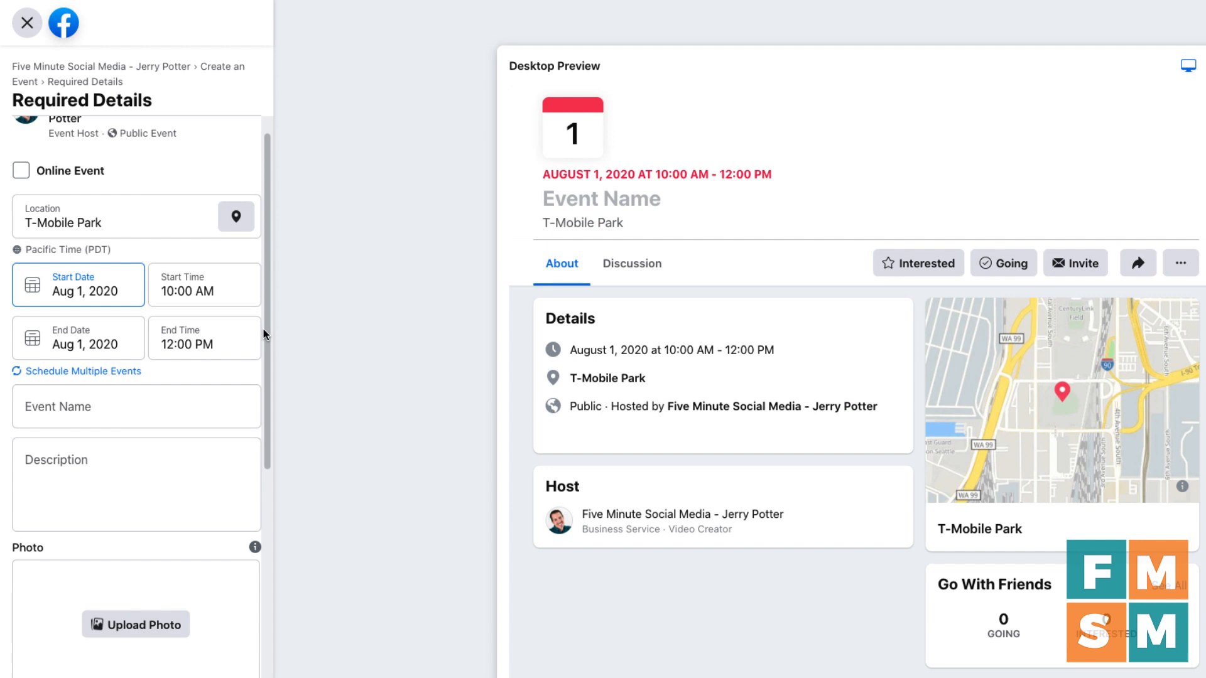
left_click(77, 372)
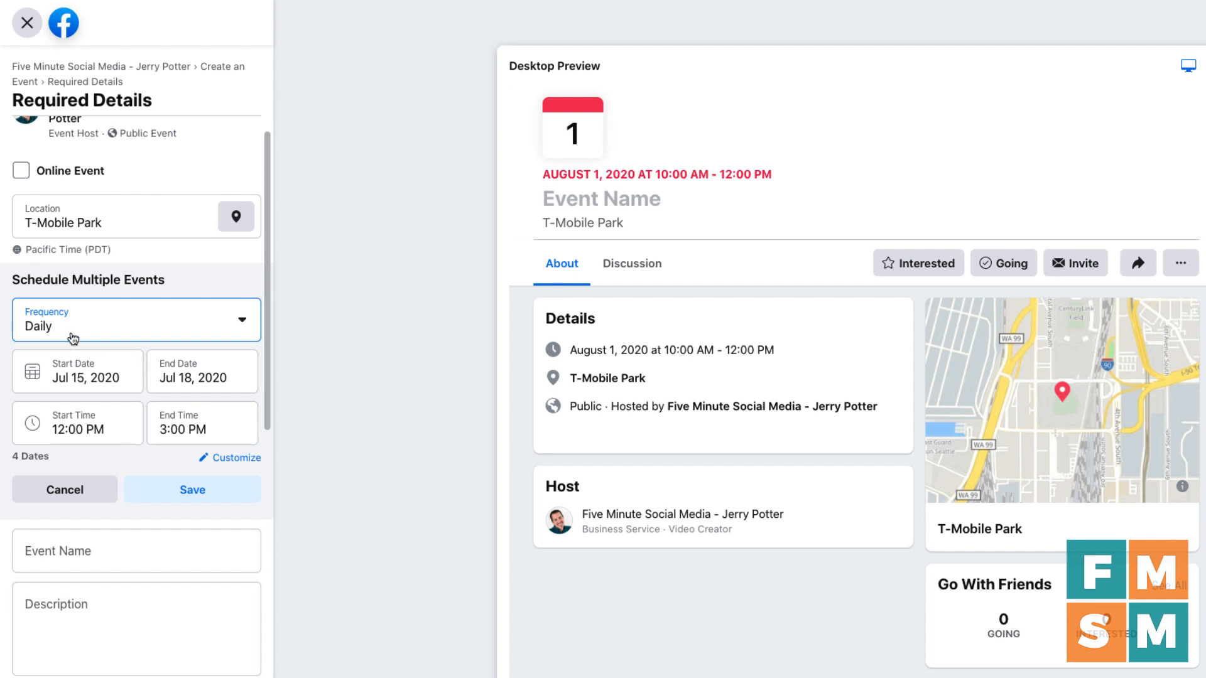
left_click(99, 334)
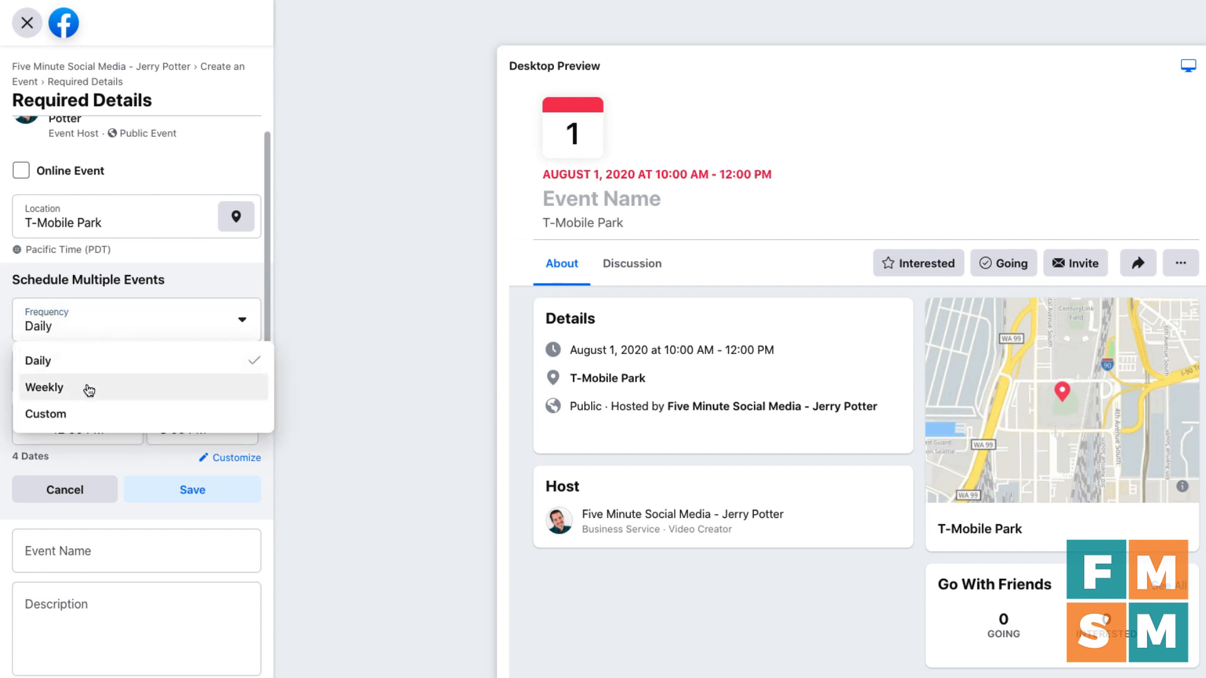
left_click(89, 414)
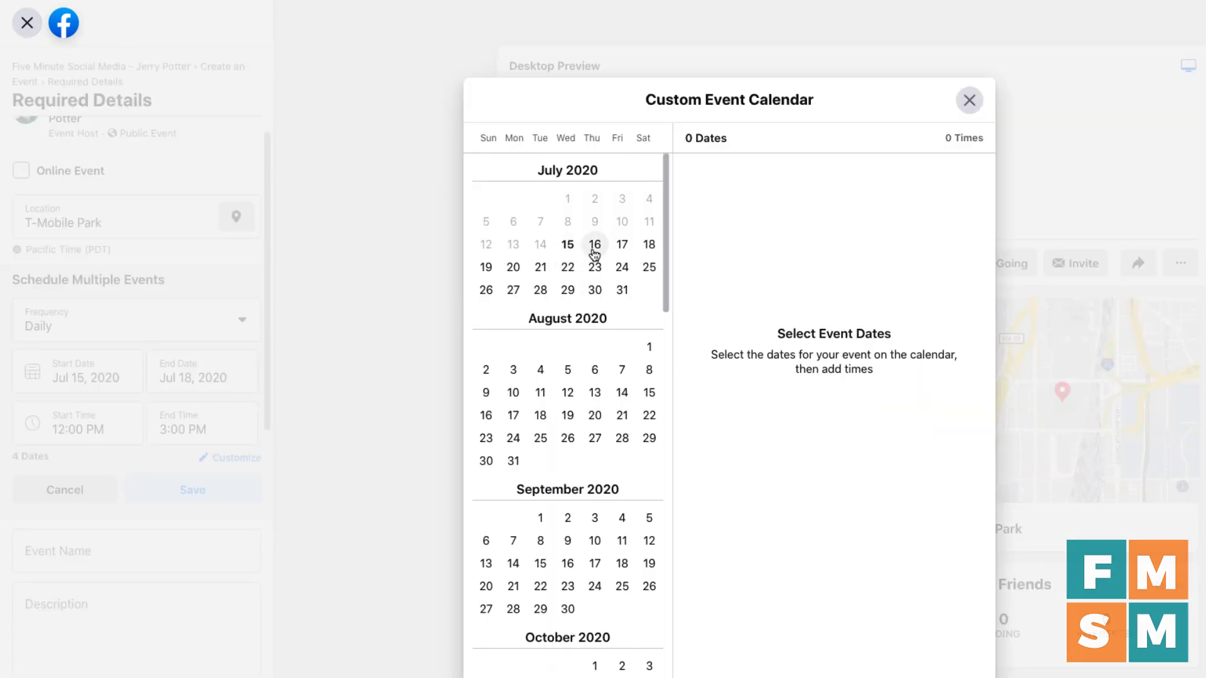
left_click(595, 246)
left_click(821, 188)
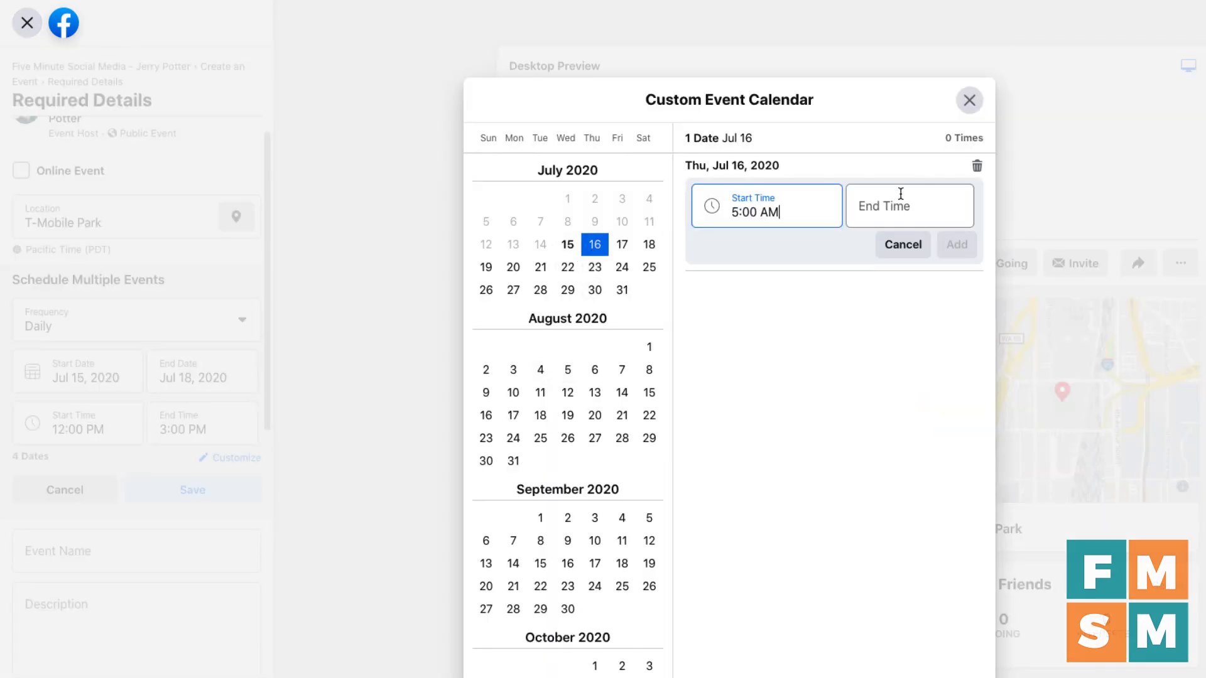
left_click(901, 194)
left_click(899, 330)
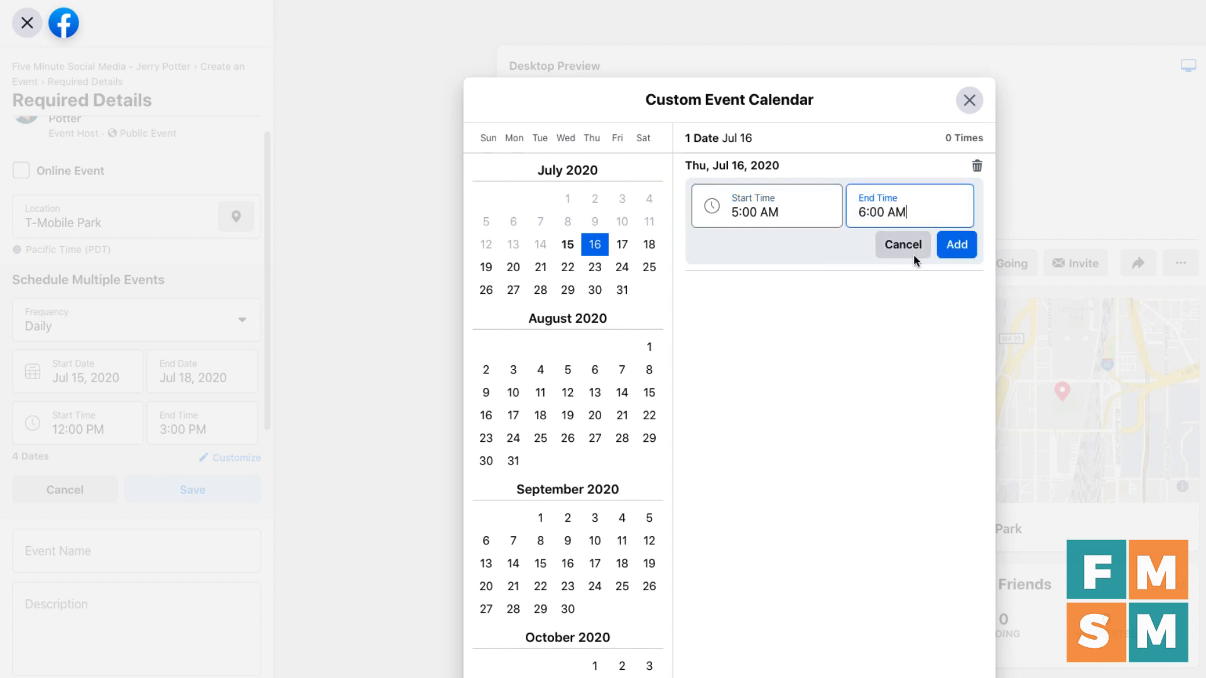
left_click(952, 252)
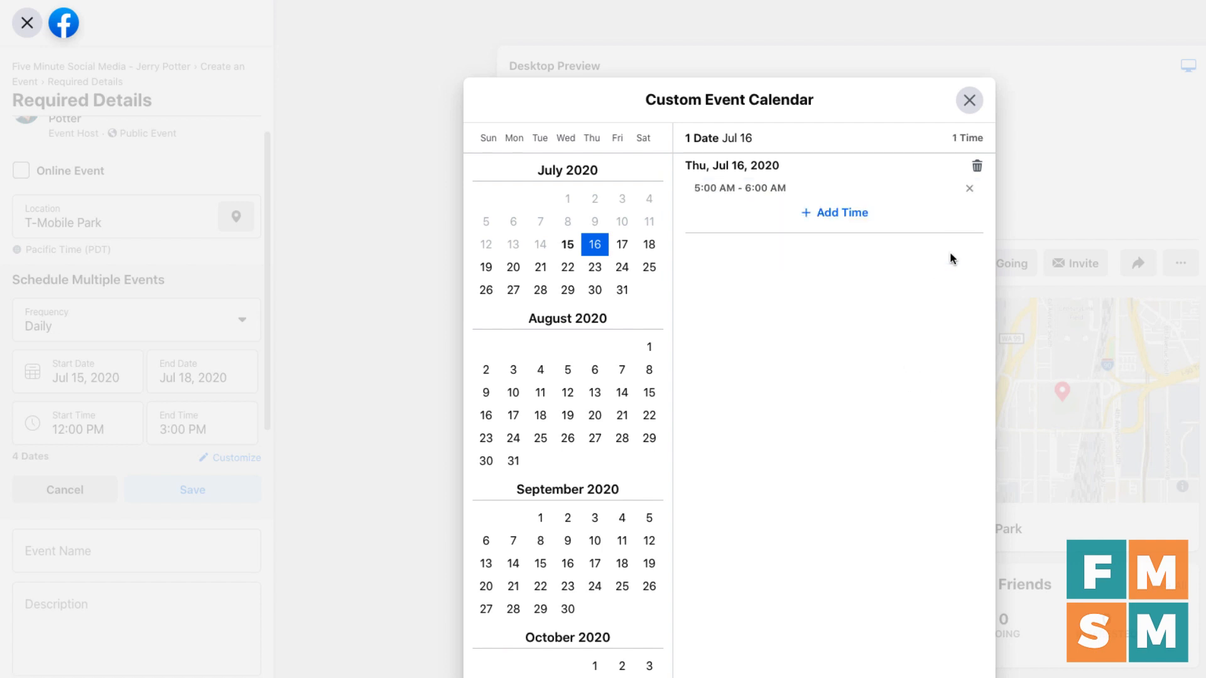
left_click(539, 271)
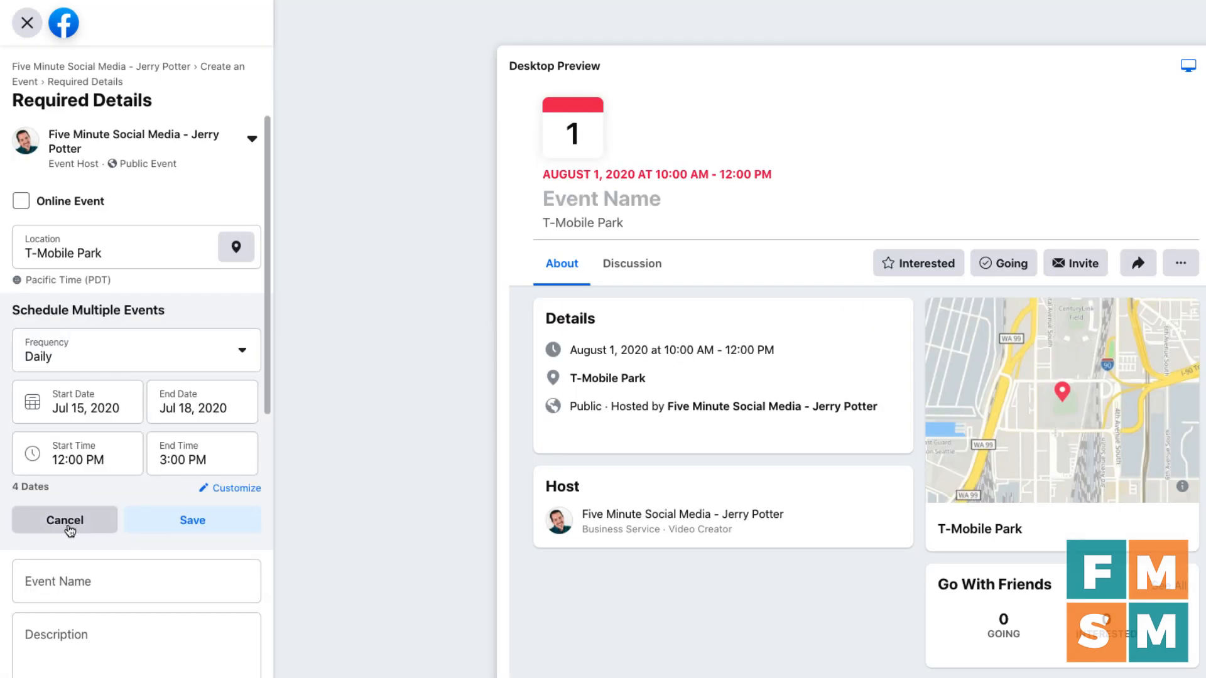
left_click(67, 526)
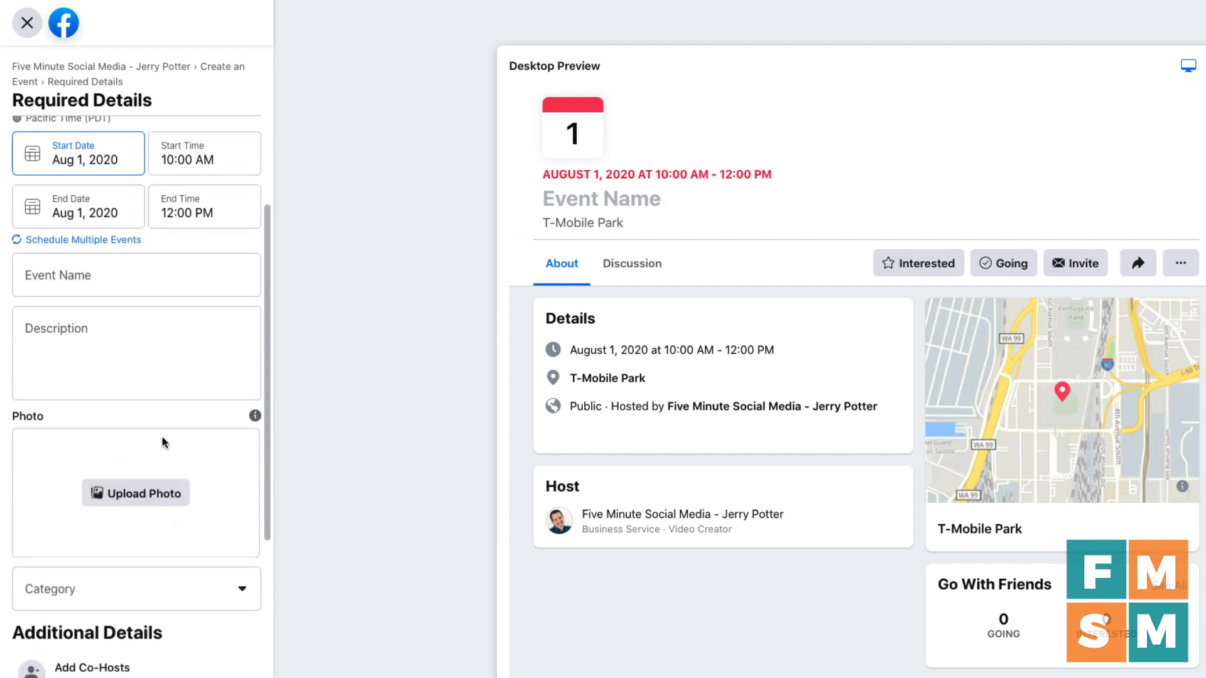
Step: Paste a long title into Event Name, try trimming its end, then undo the deletion
scroll(161, 433, "up", 3)
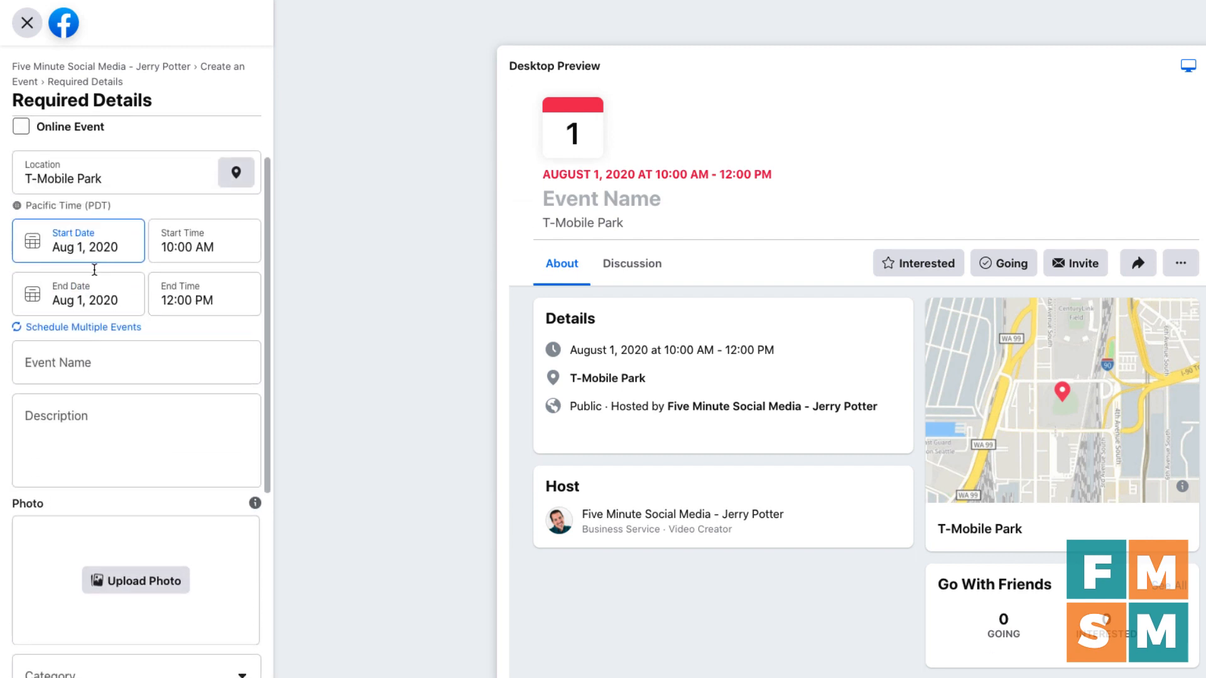
left_click(141, 364)
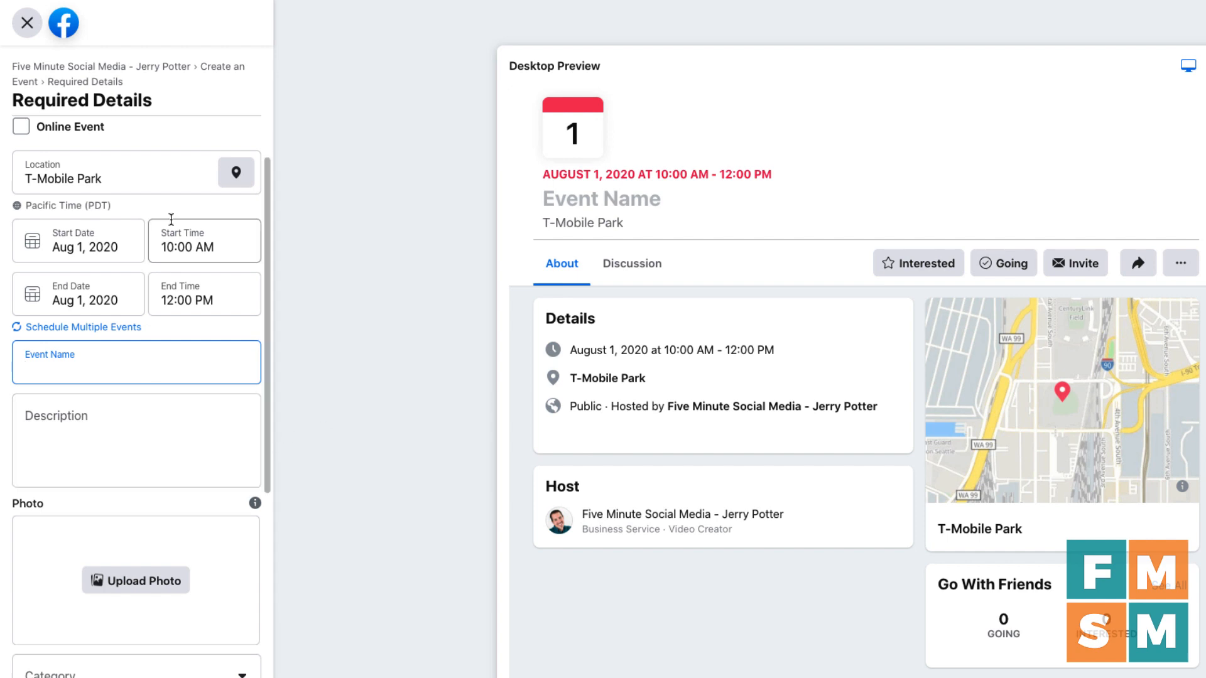
type("The 3rd Annual Quarterly Superstar Challenge Of Seafood Dinners")
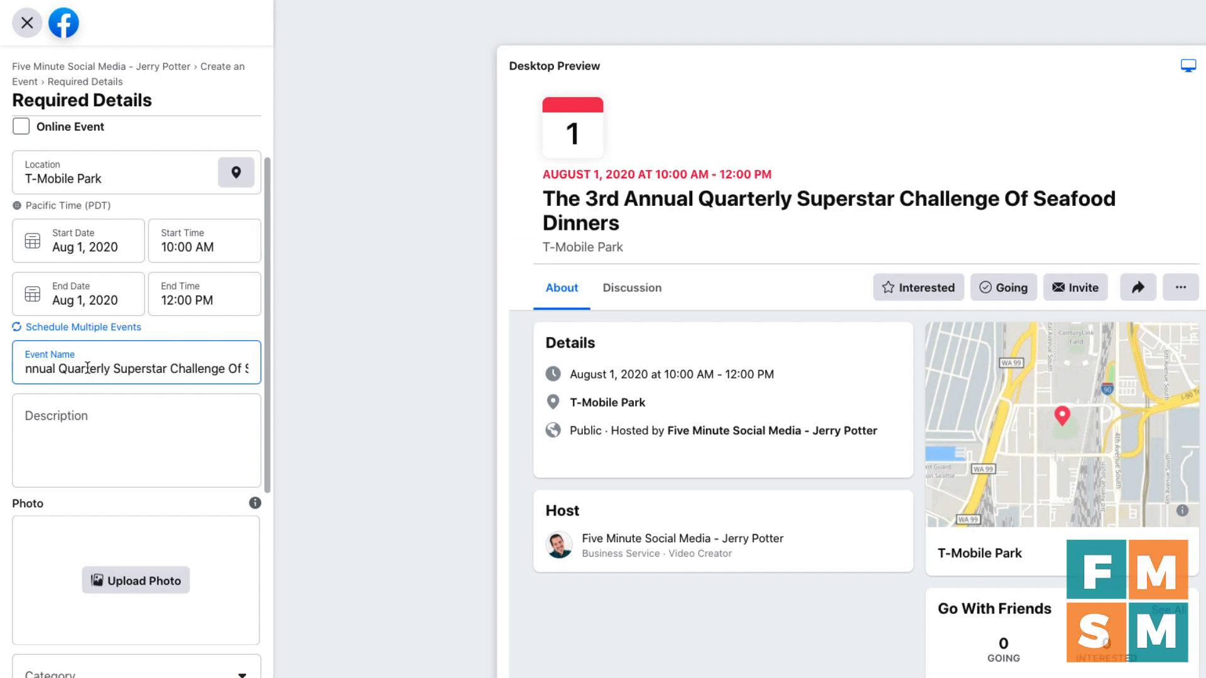
scroll(88, 369, "right", 1)
scroll(87, 368, "left", 2)
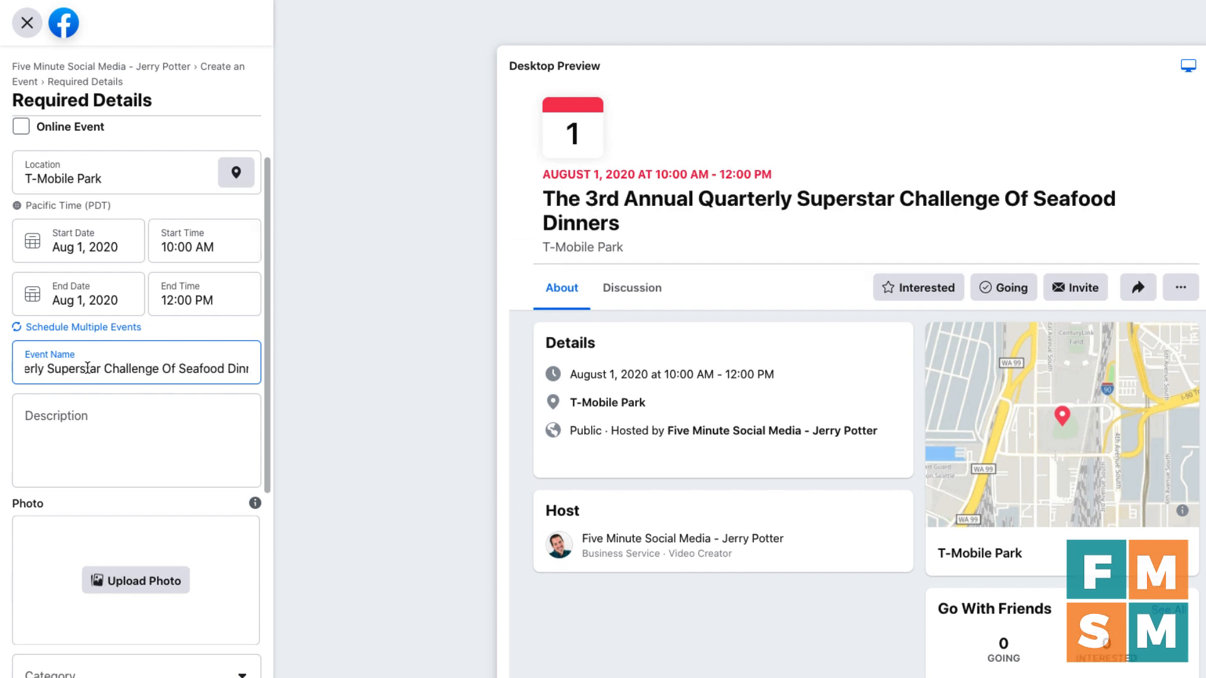
scroll(87, 369, "right", 1)
left_click_drag(92, 369, 311, 365)
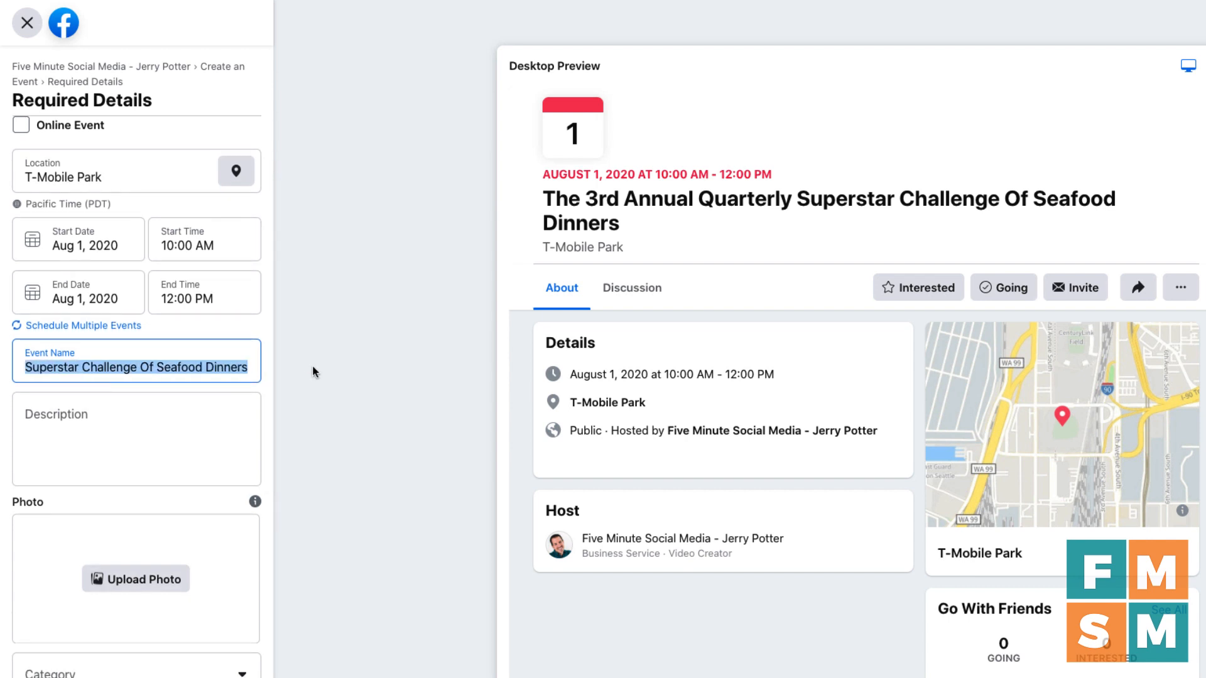
key("BackSpace")
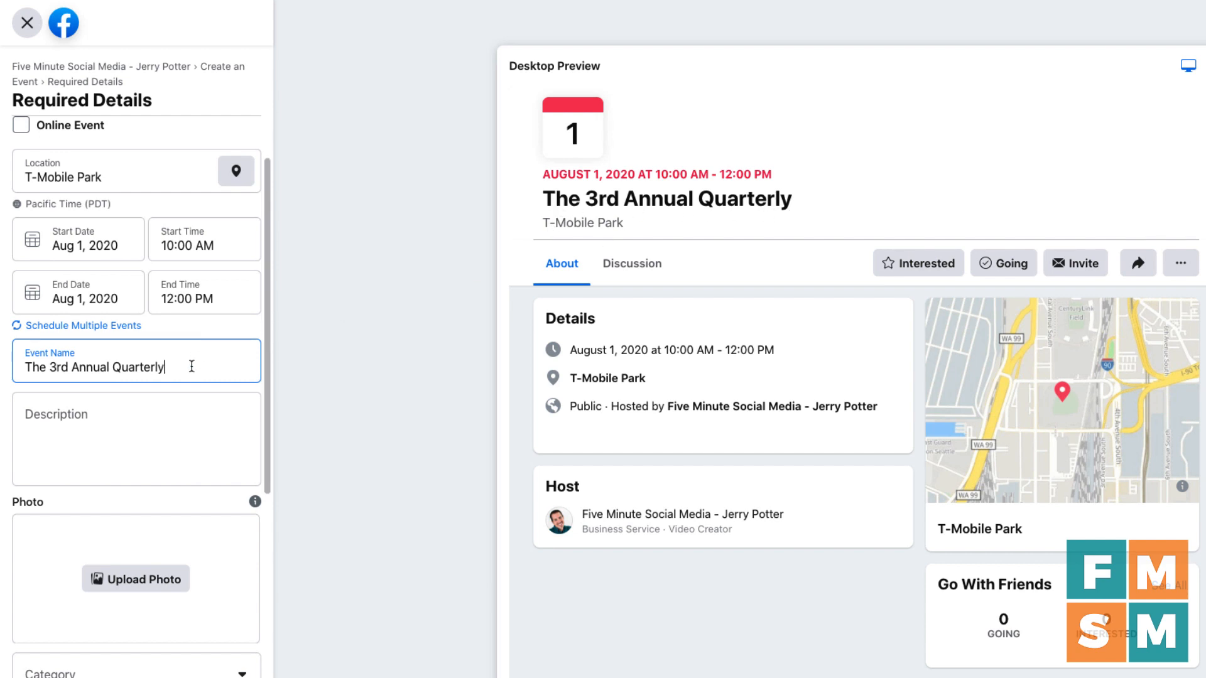
key("super+z")
scroll(175, 367, "right", 3)
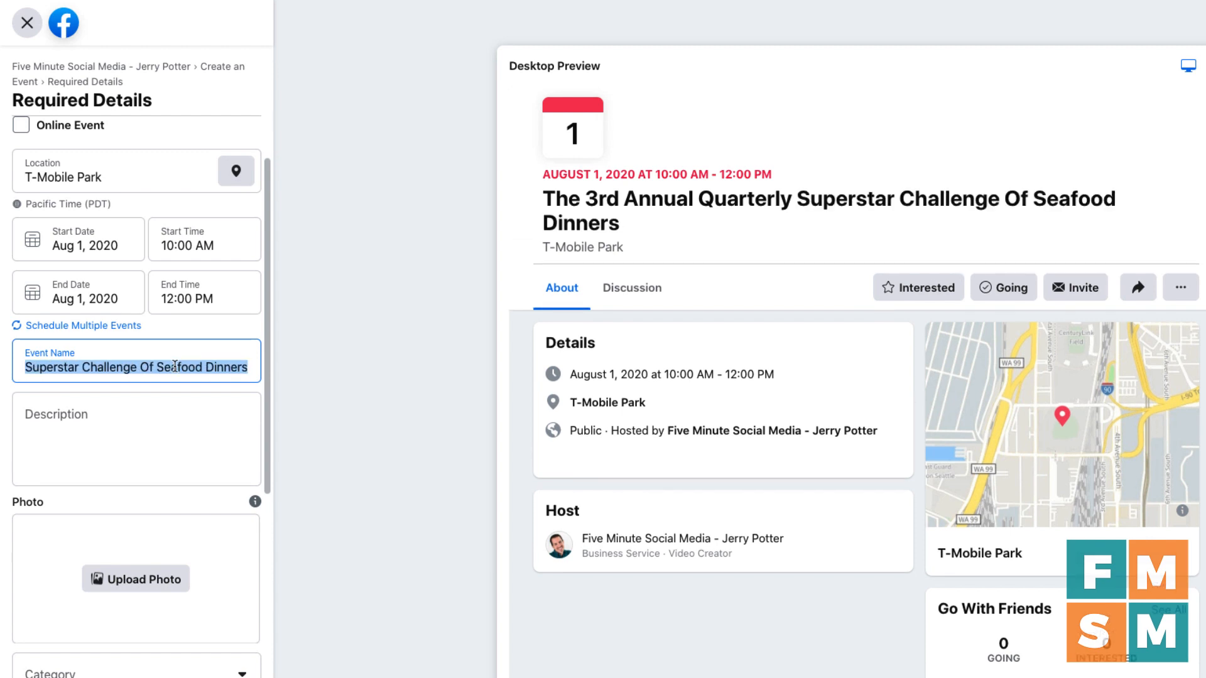
scroll(175, 367, "left", 3)
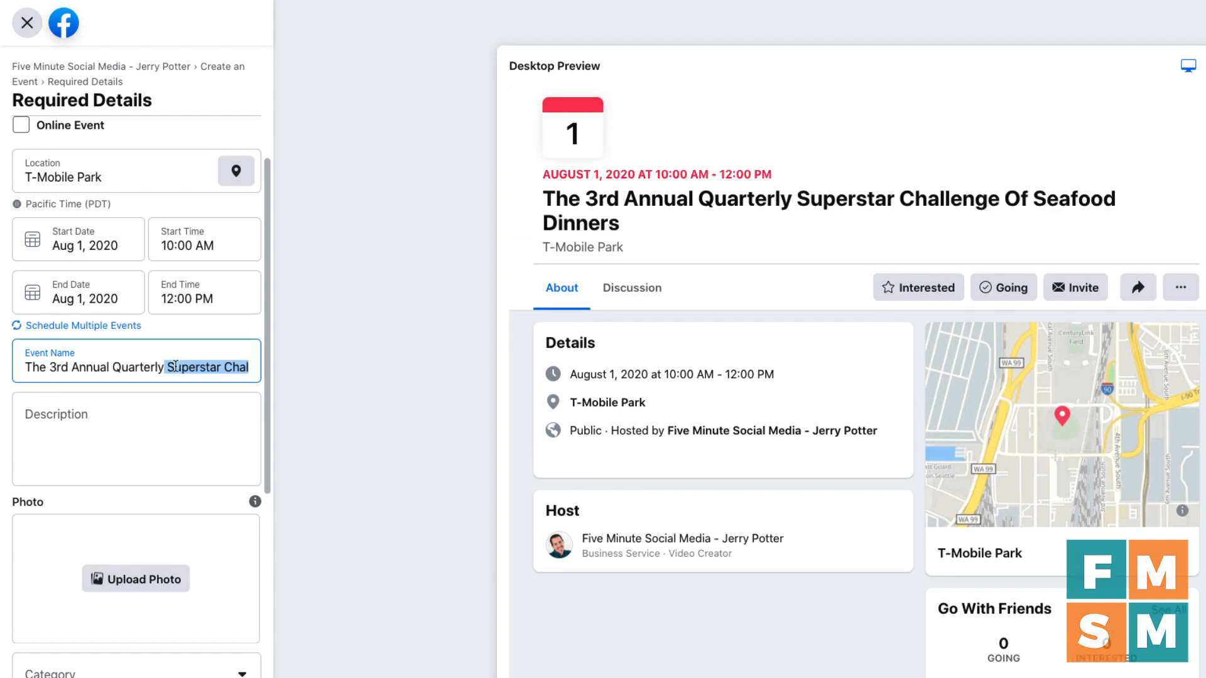
Step: Replace the event name with 'Seafood Dinner Challenge (3rd Annual Event)'
left_click(121, 367)
triple_click(122, 366)
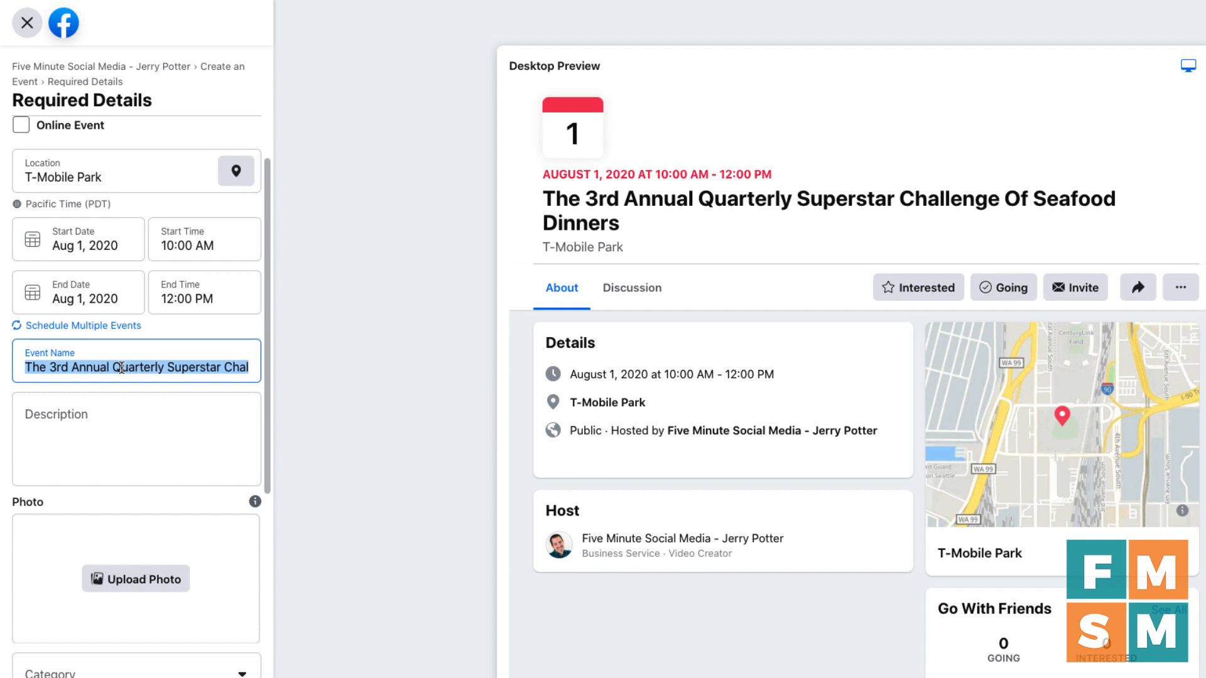
type("Sea")
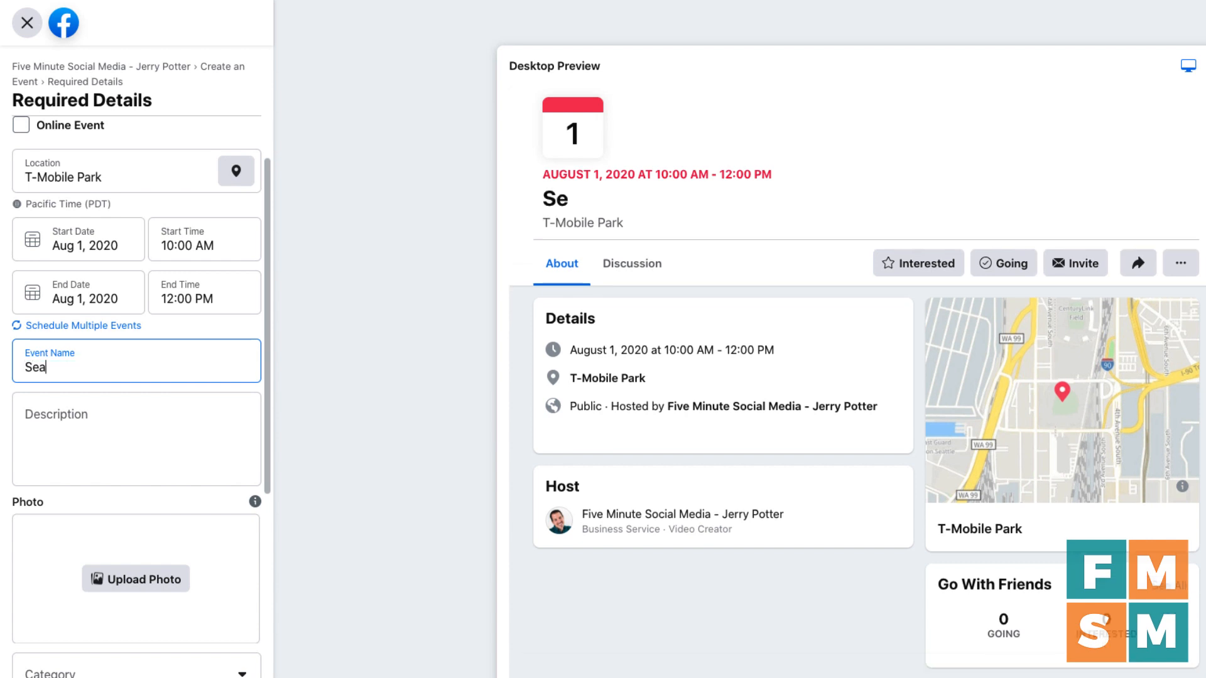
type("food Dinner Ch")
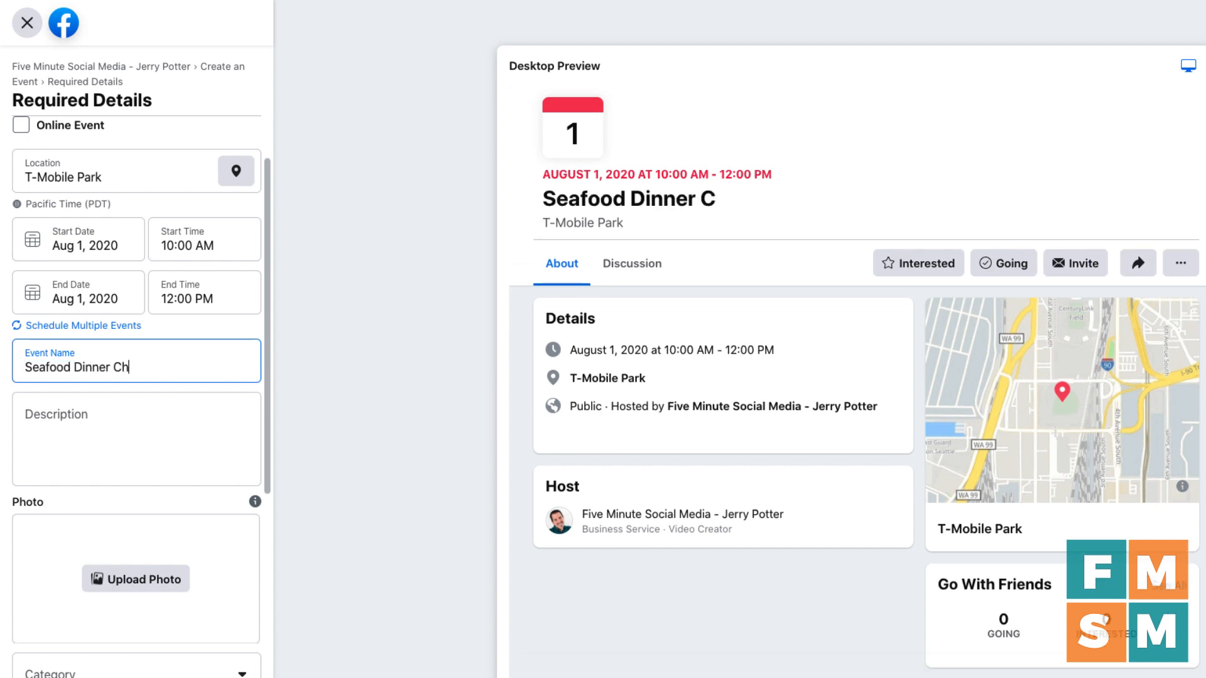
type("allenge (")
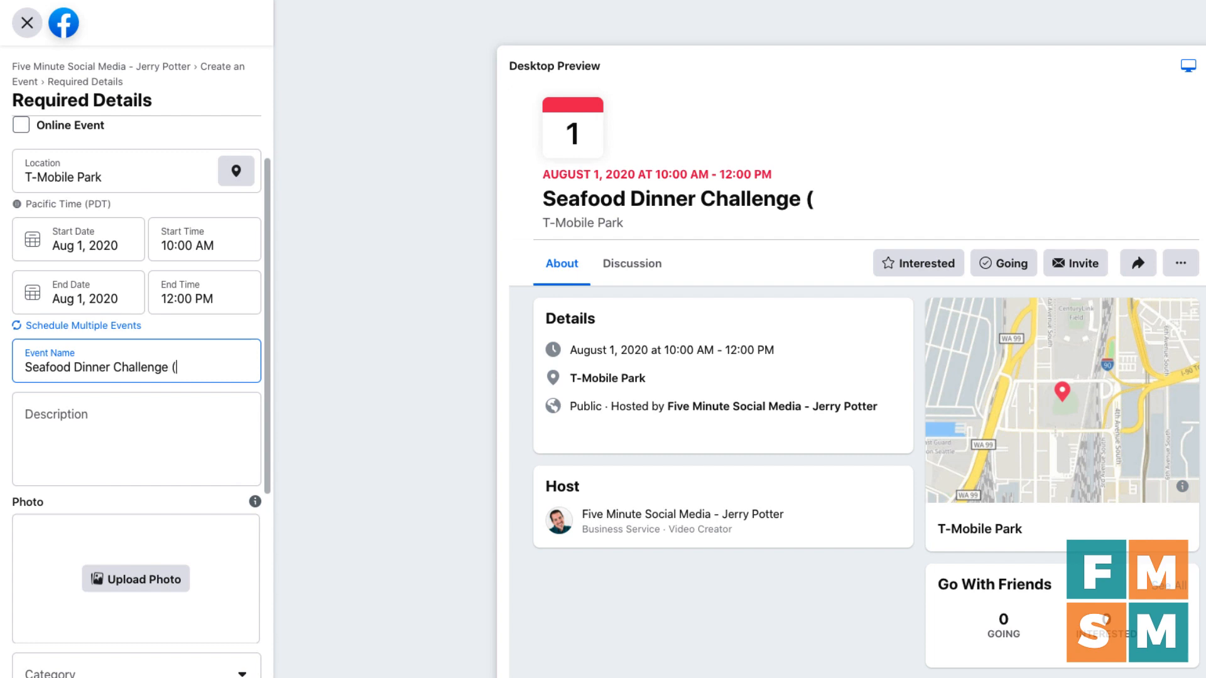
type("3rd An")
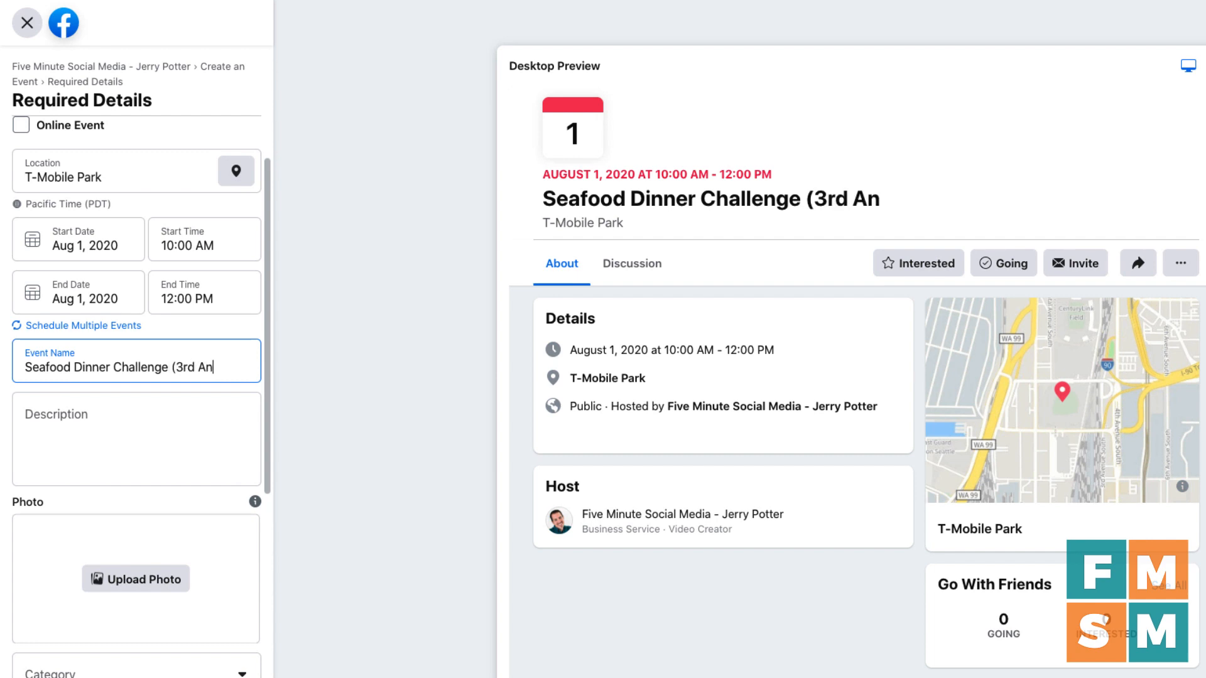
type("nual E")
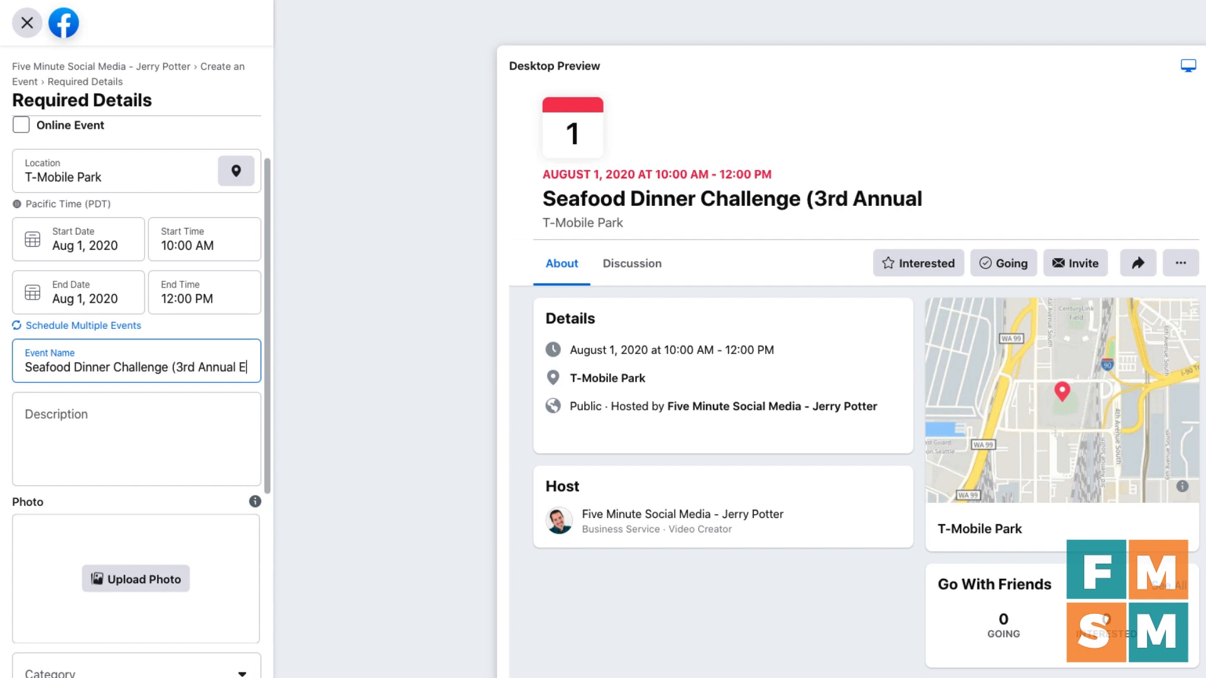
type("vent)")
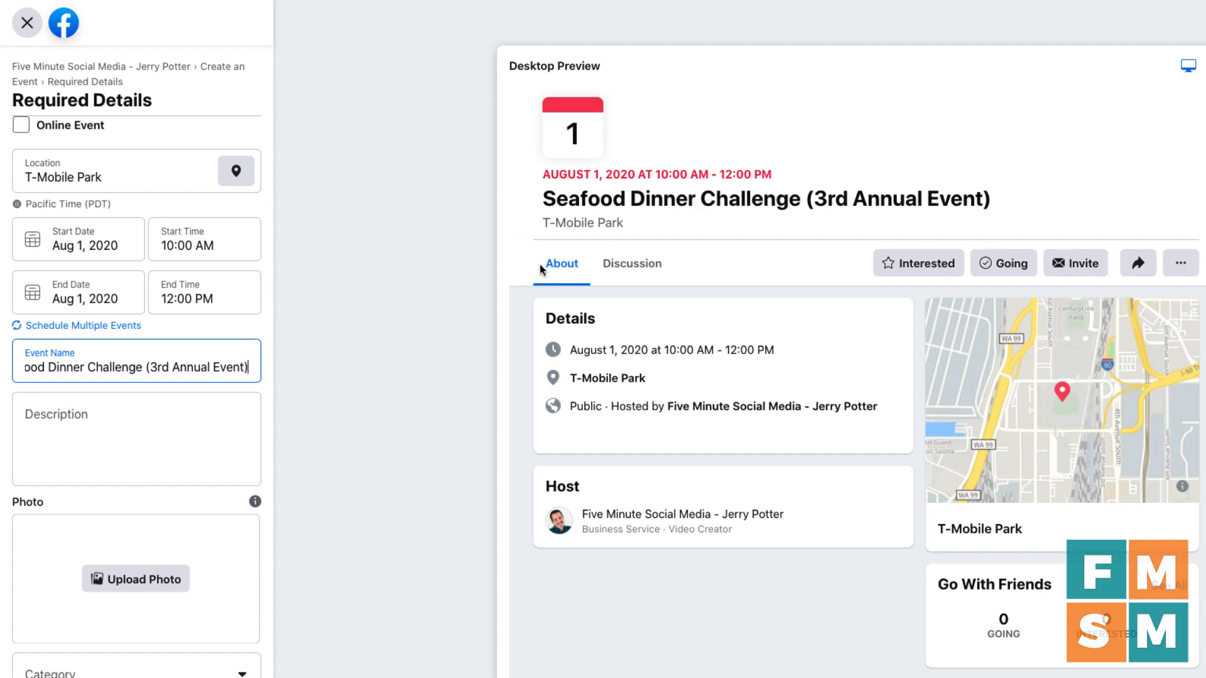
Step: Paste 'Okay guys, here's what we're doing this year and I'm super excited!' as the description
left_click(184, 405)
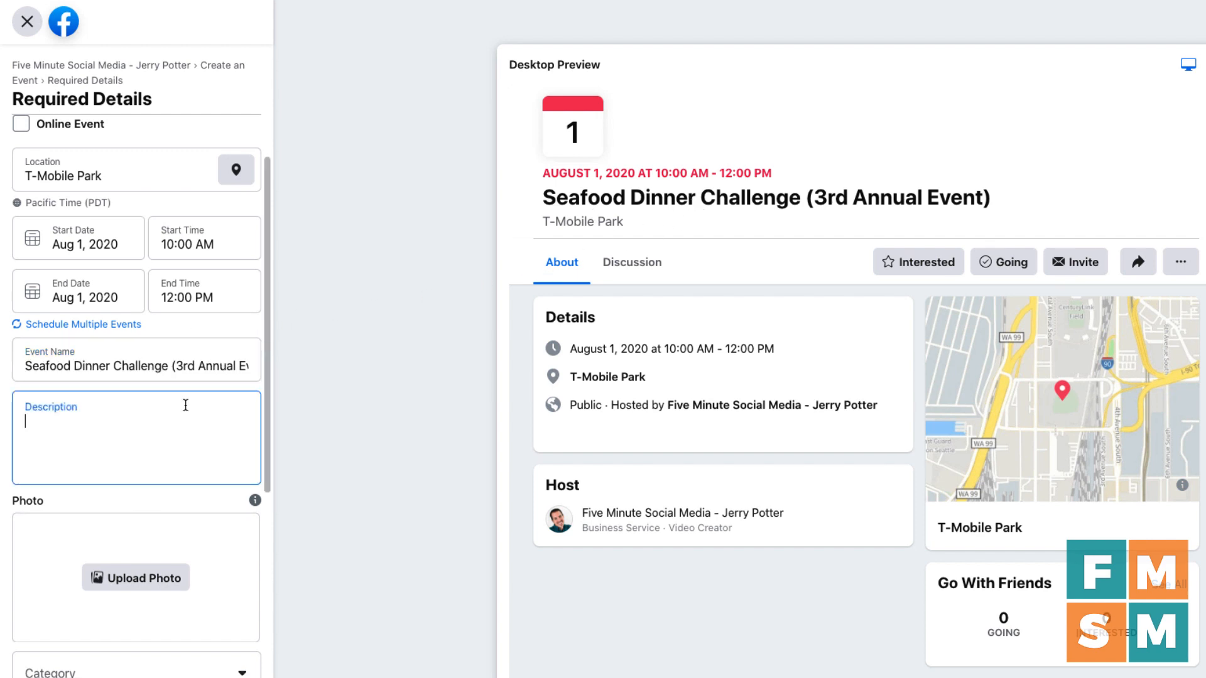
scroll(185, 317, "down", 2)
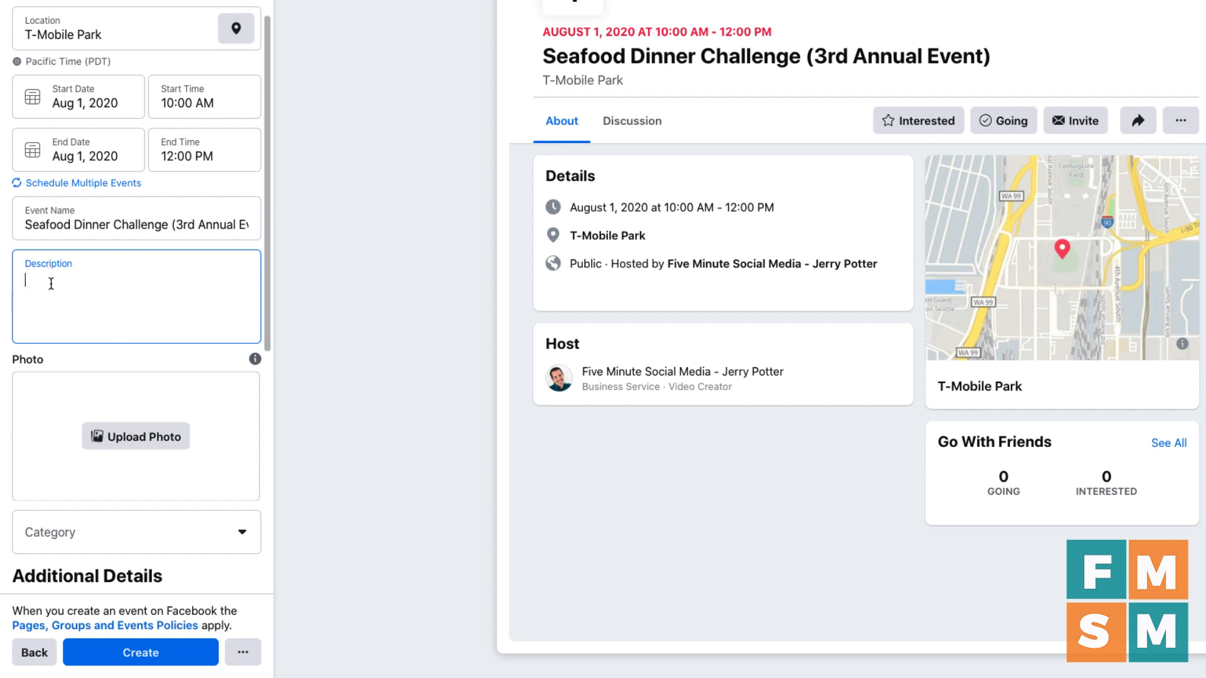
type("Okay guys, here's what we're doing this year and I'm super excited!")
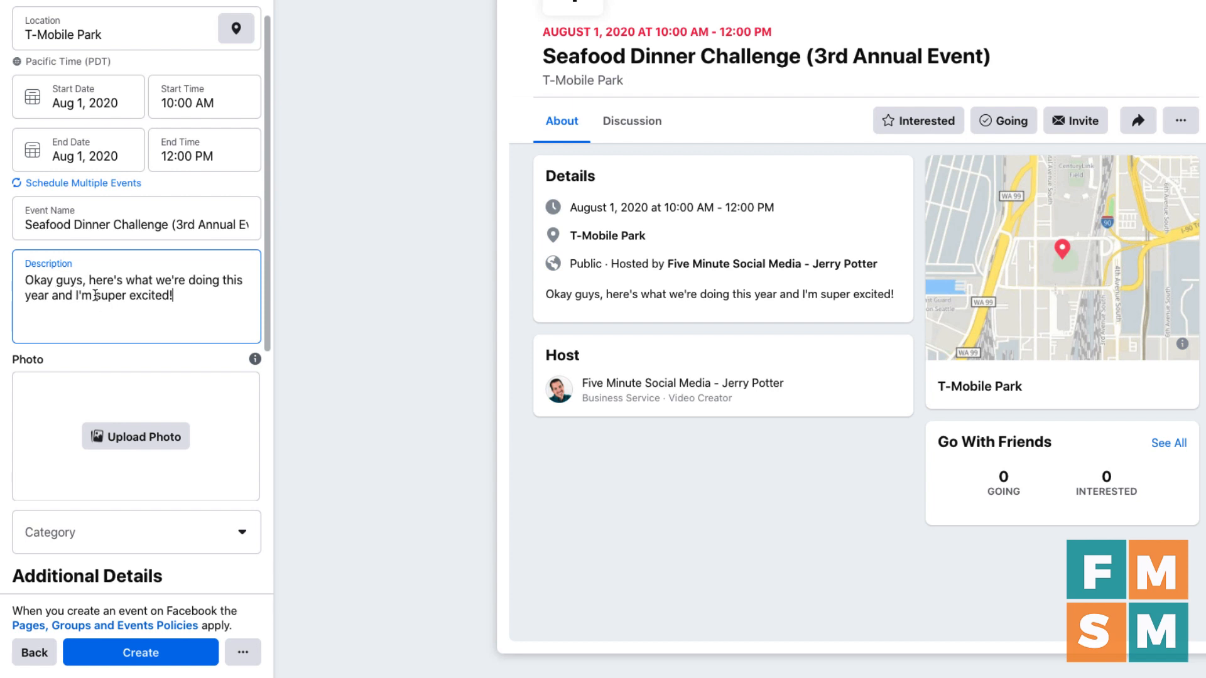
scroll(89, 288, "down", 1)
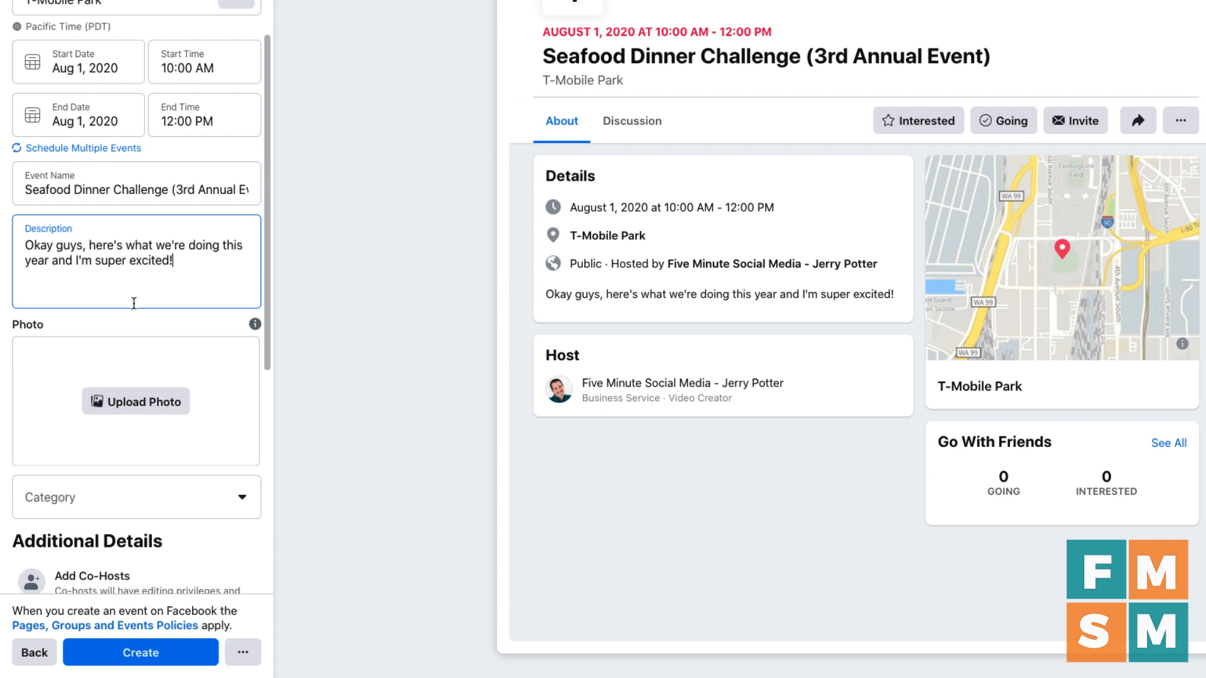
scroll(134, 304, "down", 2)
scroll(134, 304, "down", 1)
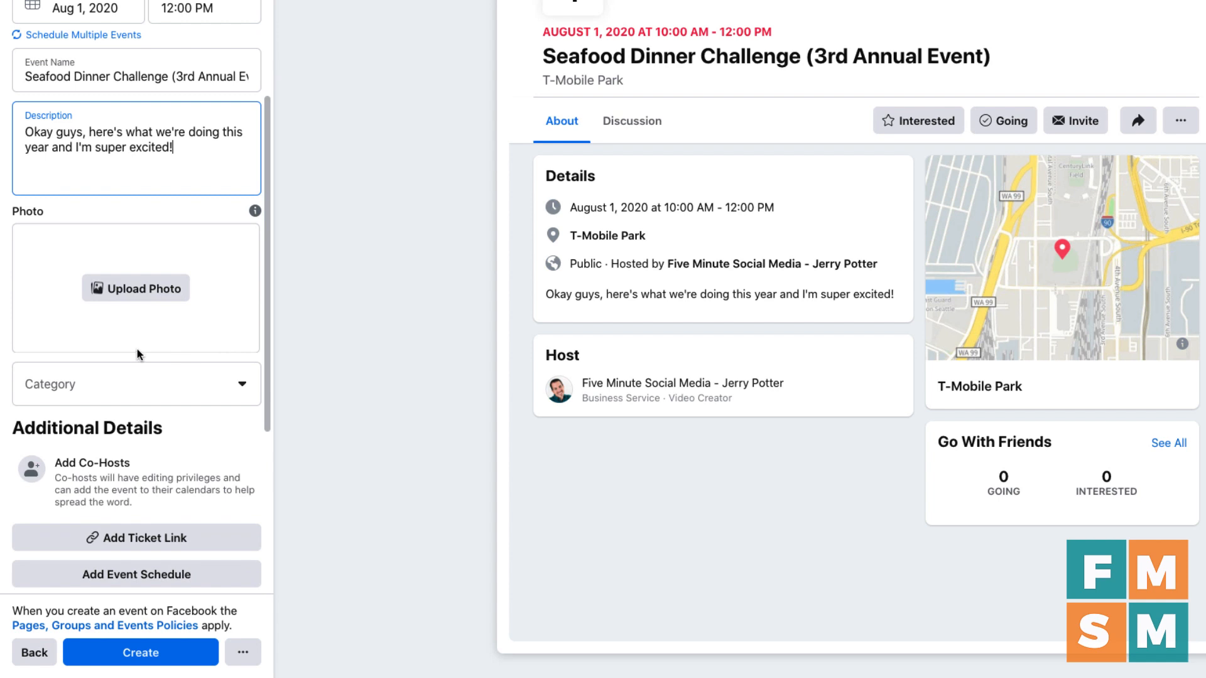
Step: Upload the photo of a man at a laptop as cover and reposition it in the frame
left_click(135, 302)
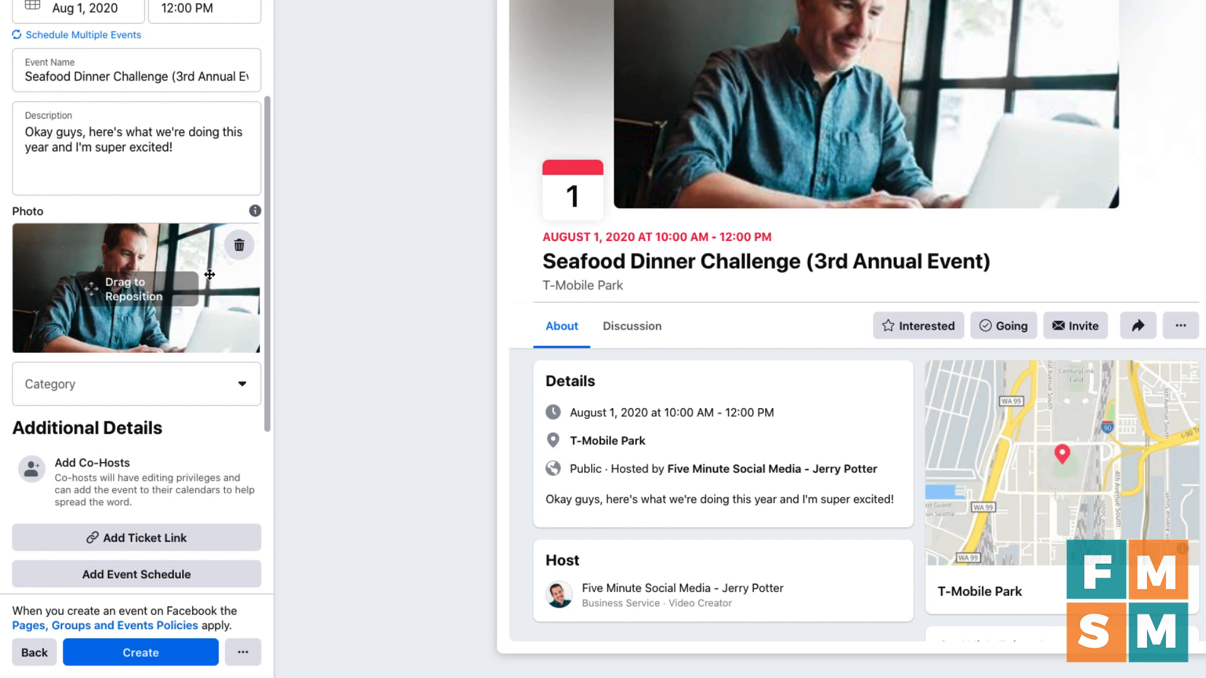
left_click_drag(209, 275, 143, 274)
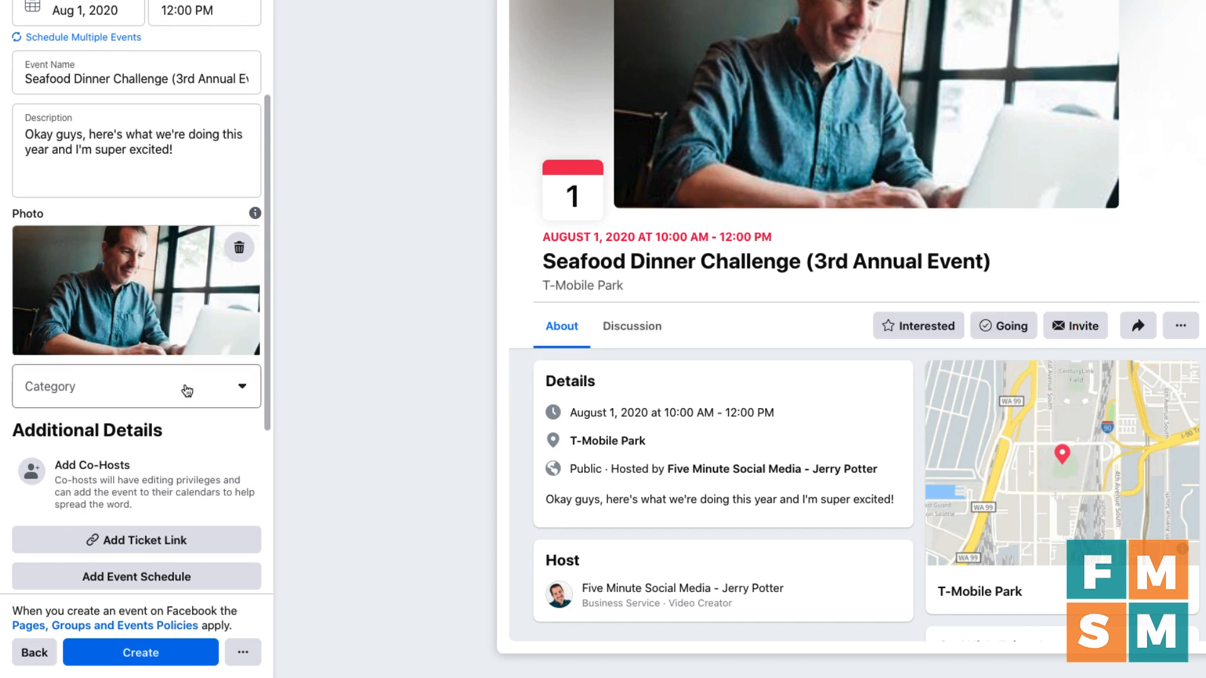
Step: Pick Other from the bottom of the Category list
left_click(187, 391)
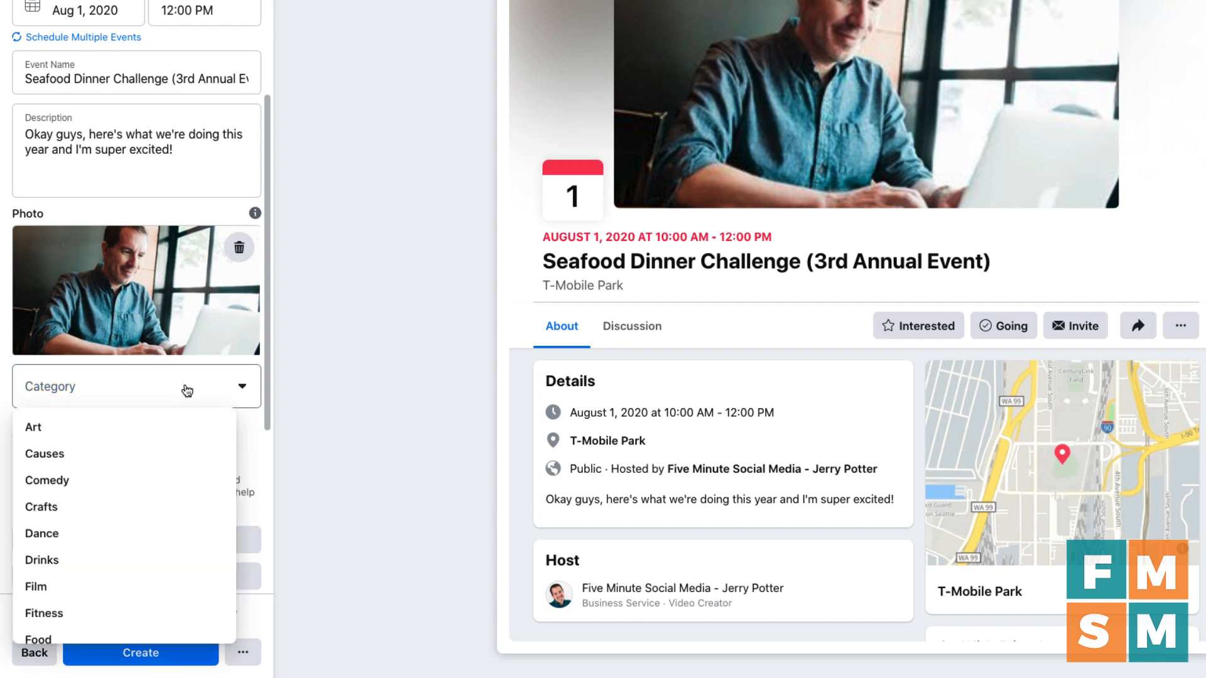
scroll(157, 449, "down", 4)
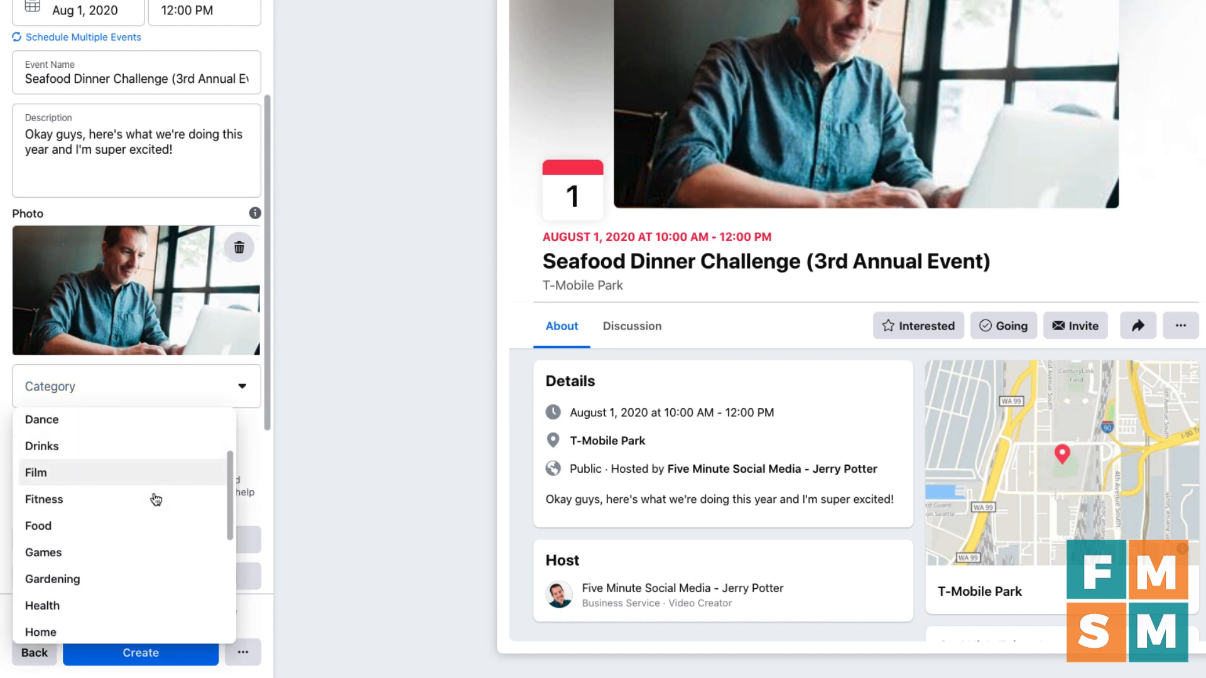
scroll(156, 500, "down", 3)
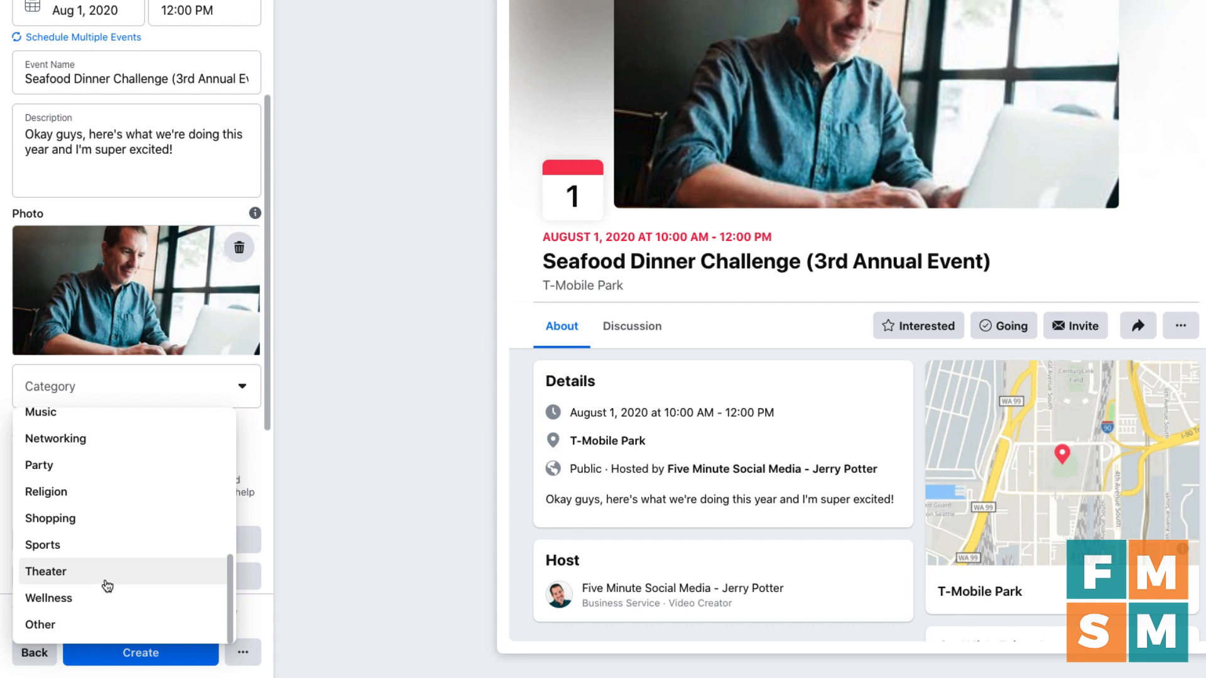
scroll(89, 506, "up", 5)
scroll(88, 506, "down", 5)
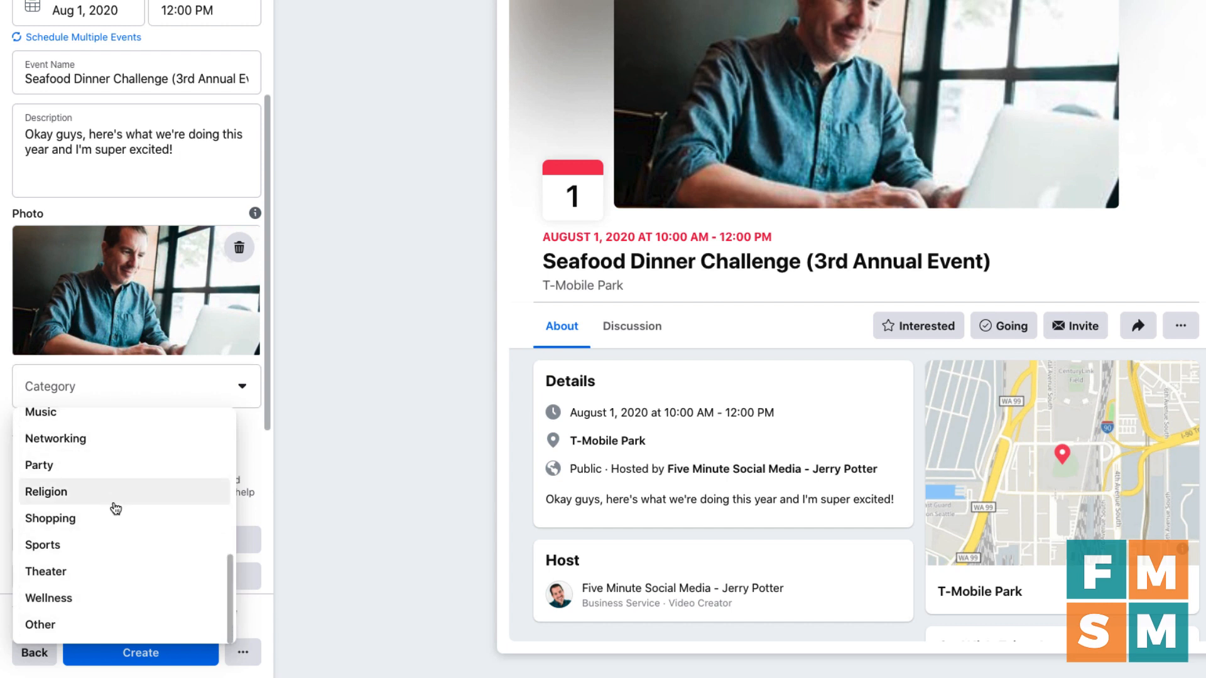
scroll(111, 497, "up", 3)
scroll(113, 496, "up", 1)
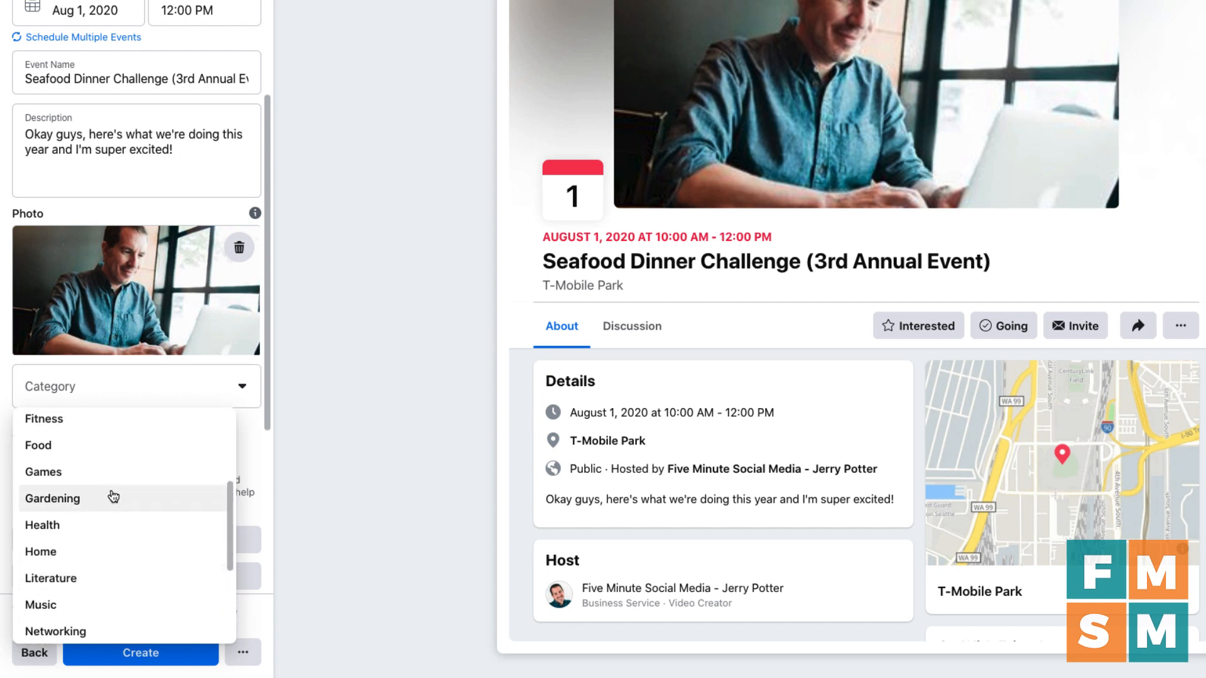
scroll(113, 497, "up", 2)
scroll(112, 495, "down", 4)
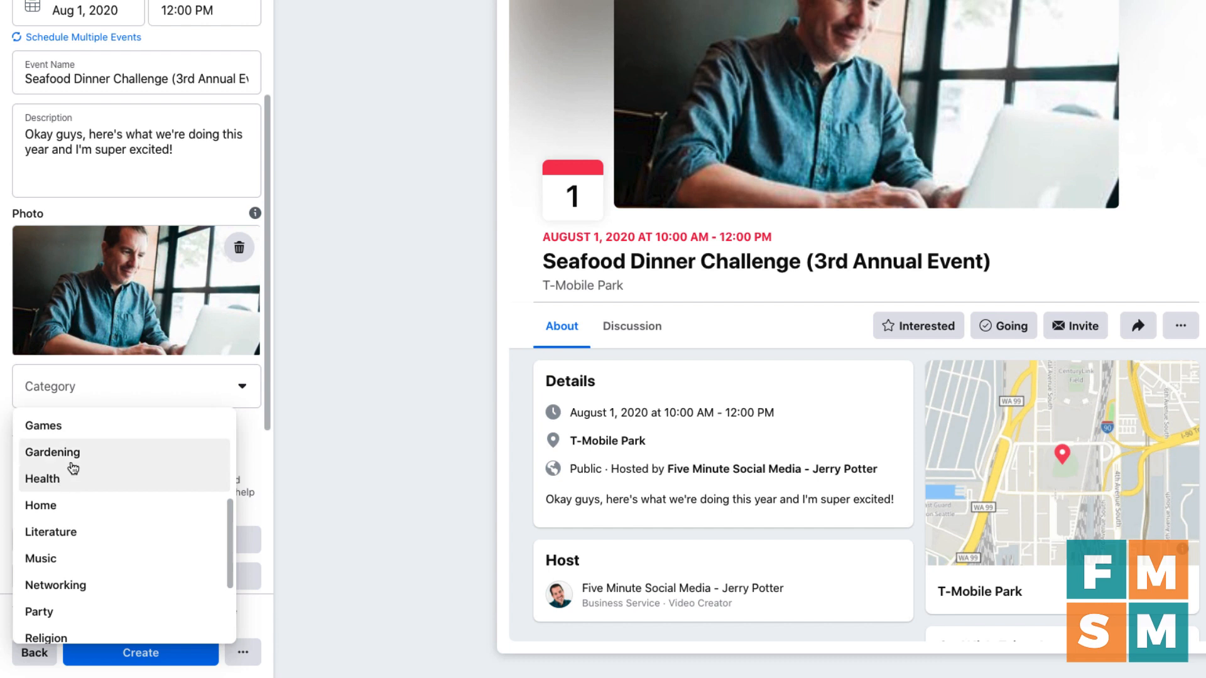
scroll(75, 478, "down", 3)
left_click(86, 631)
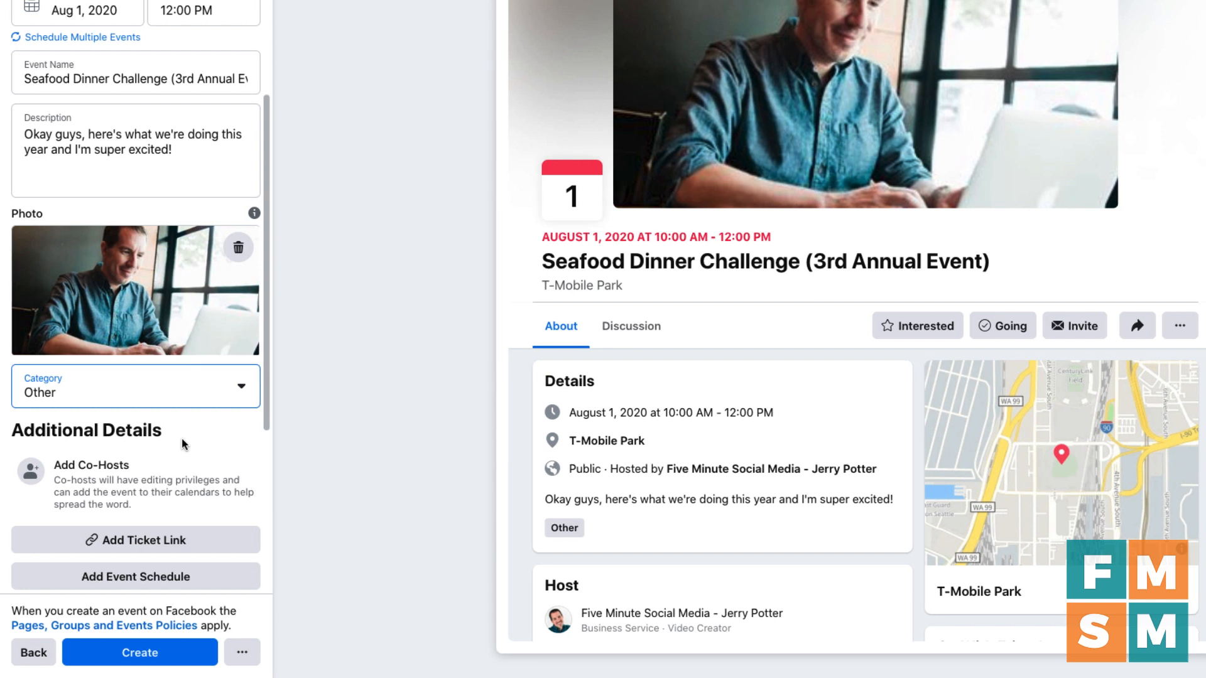
scroll(182, 439, "down", 3)
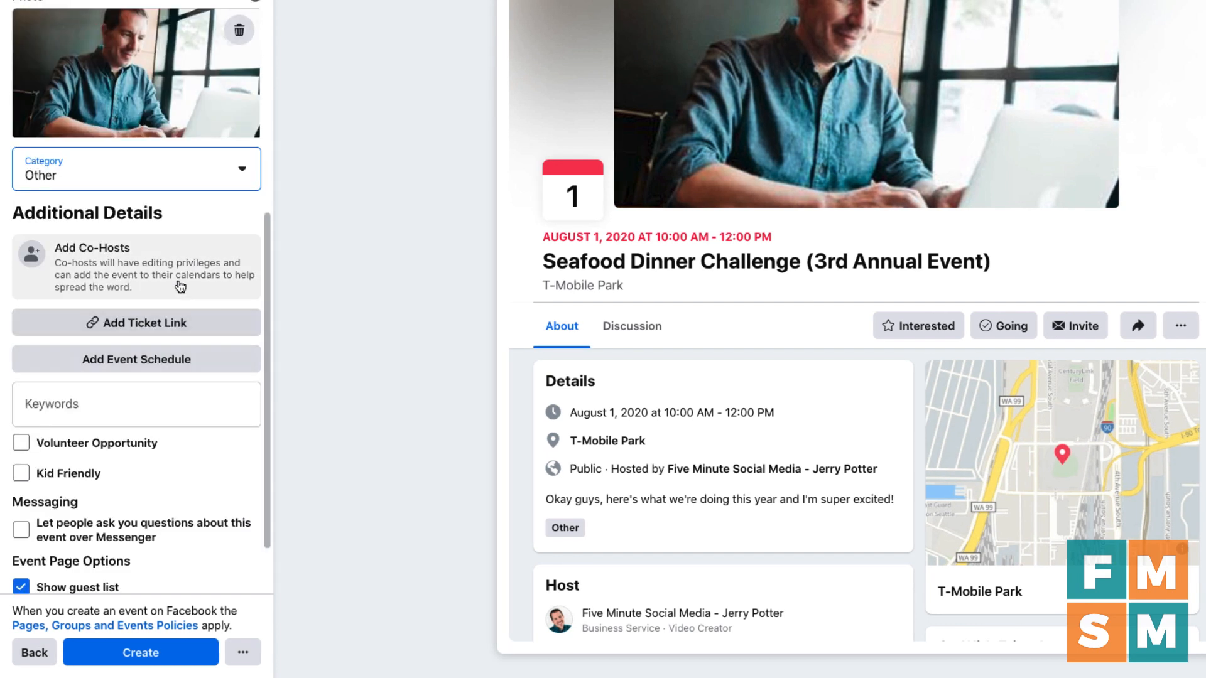
left_click(72, 275)
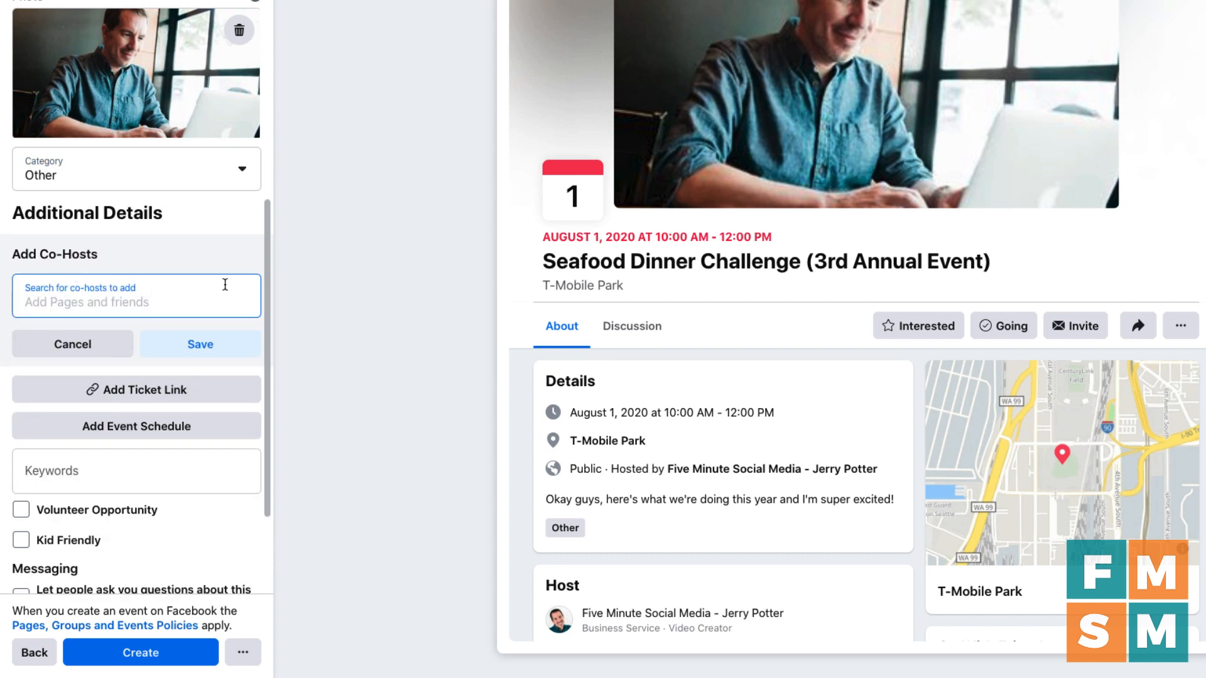
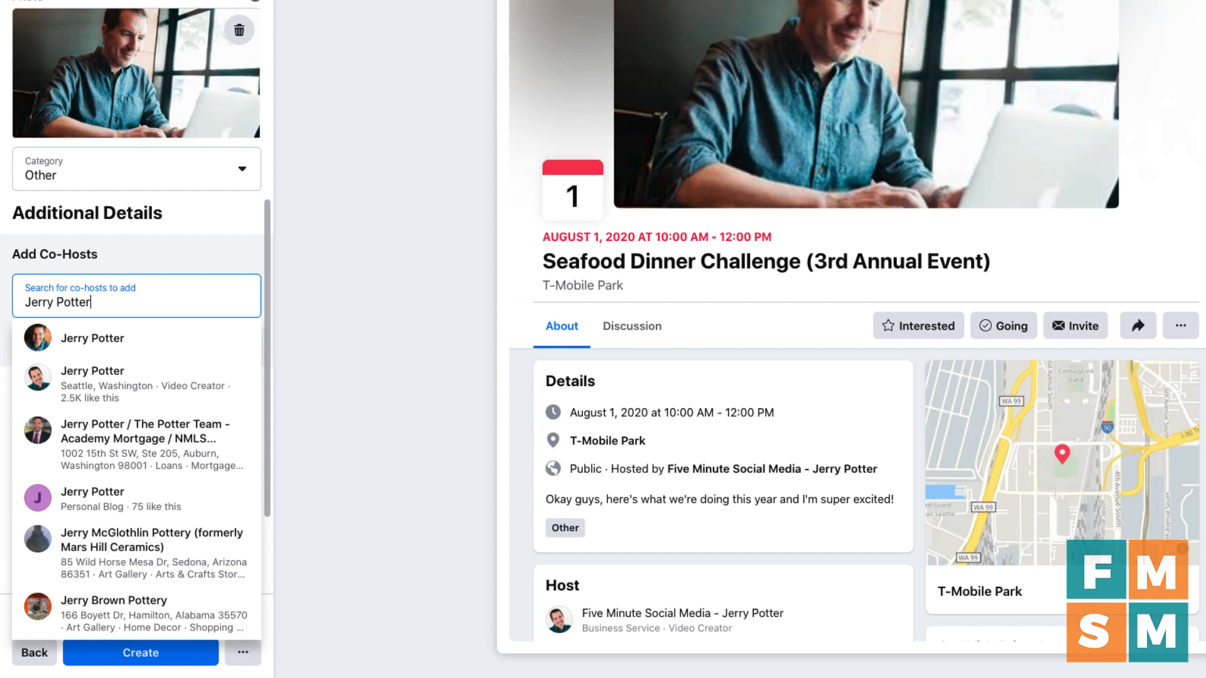
left_click(121, 347)
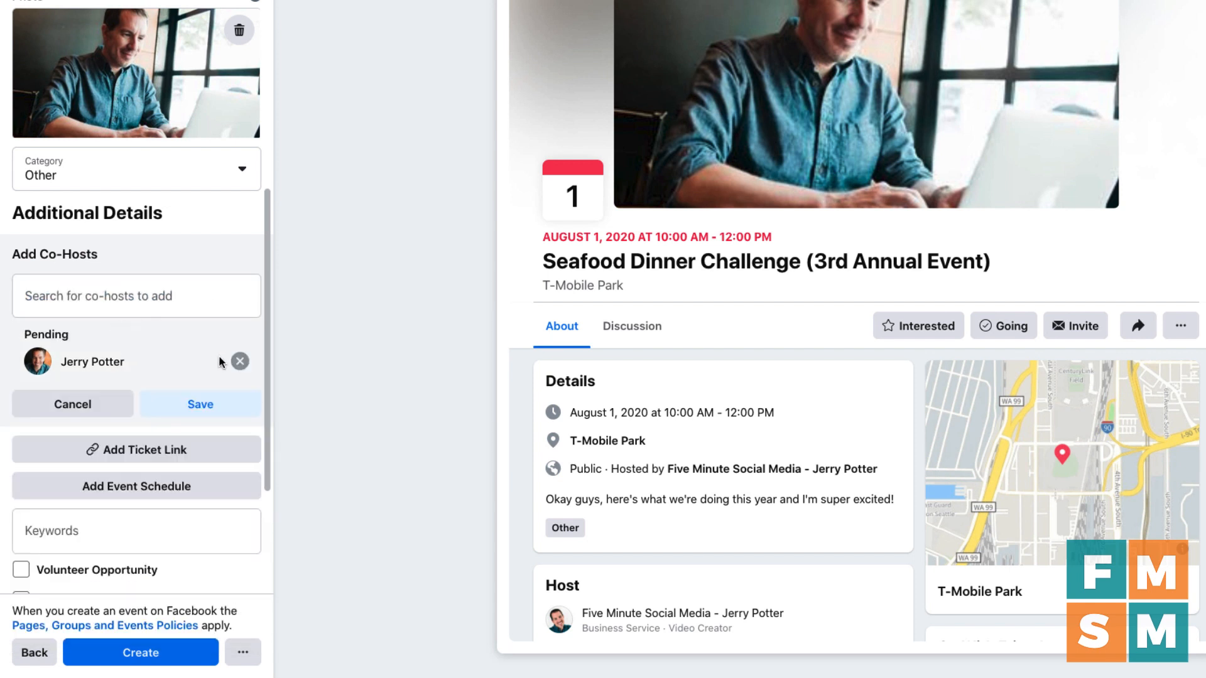
left_click(239, 361)
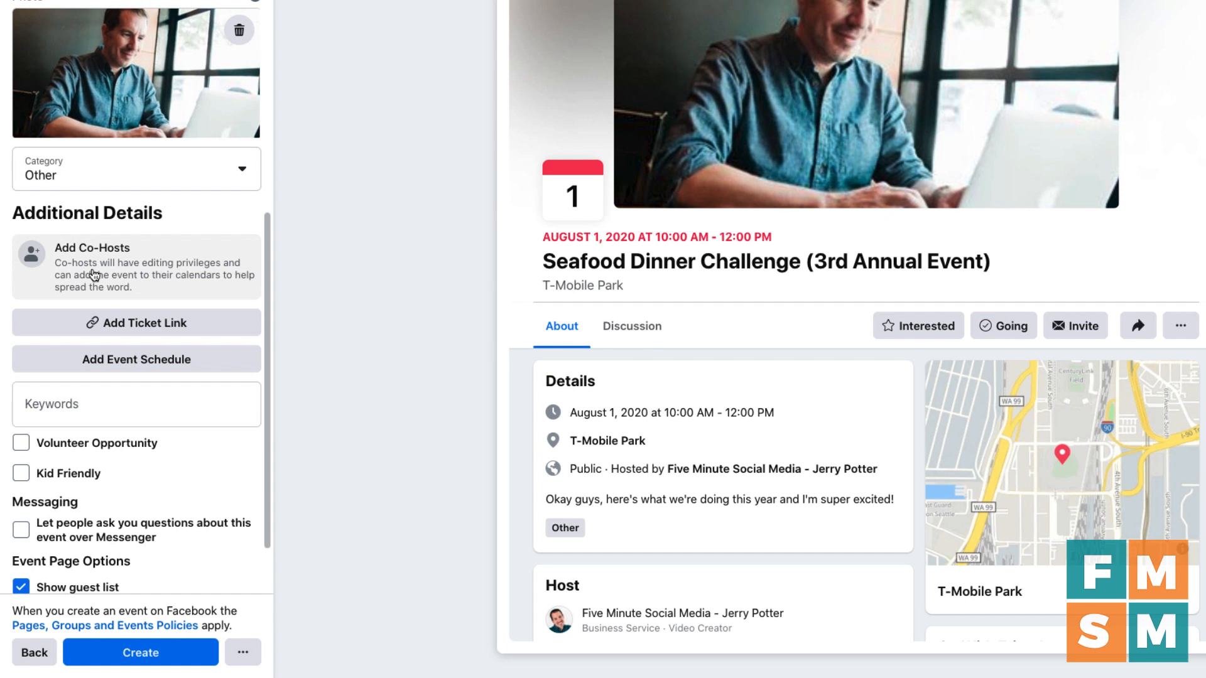
Step: Add a Ticket Link field and leave it blank
scroll(139, 298, "down", 1)
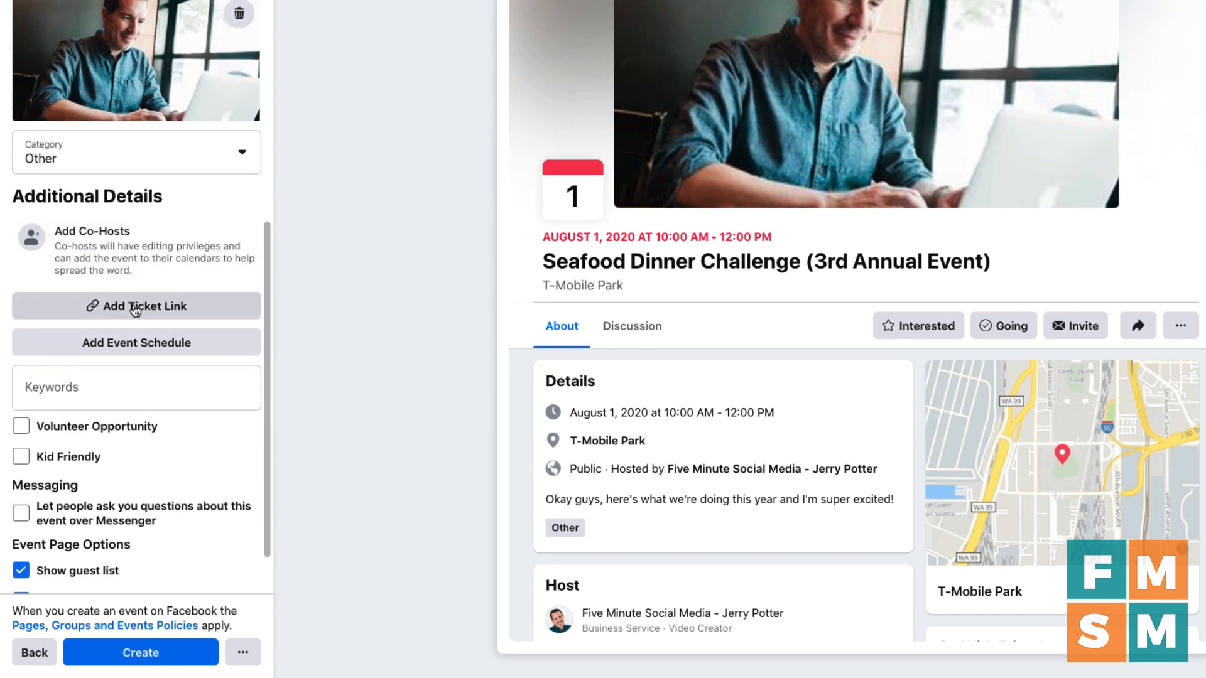
left_click(135, 305)
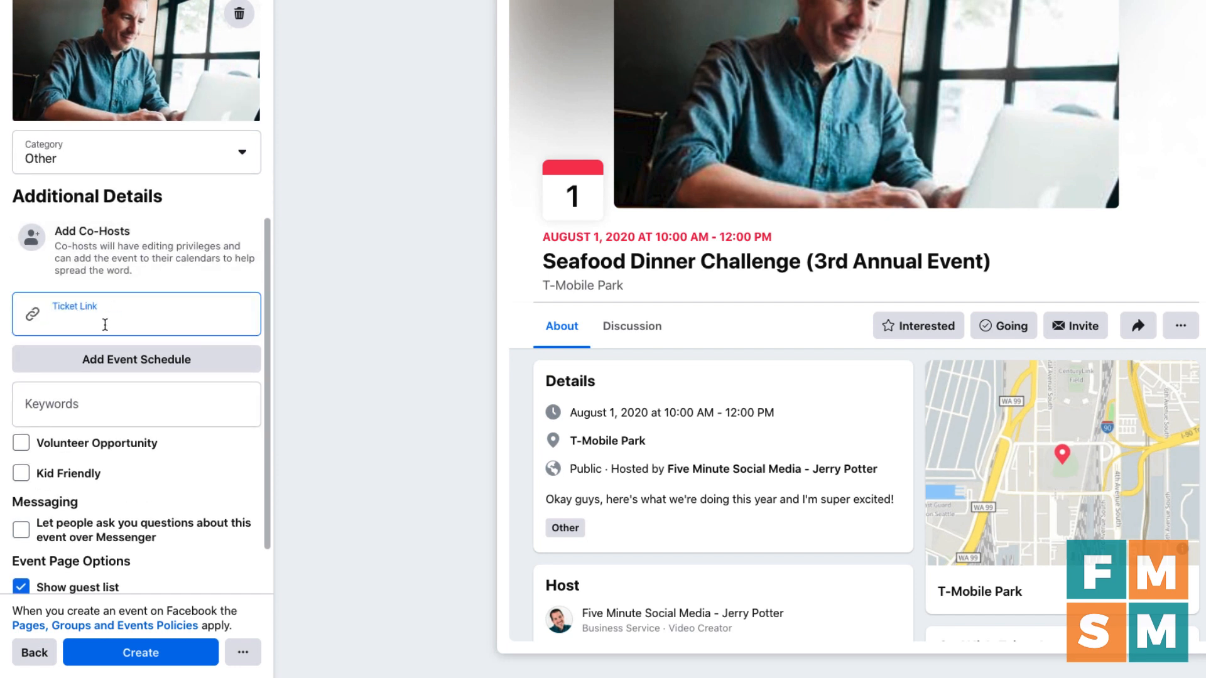
left_click(259, 379)
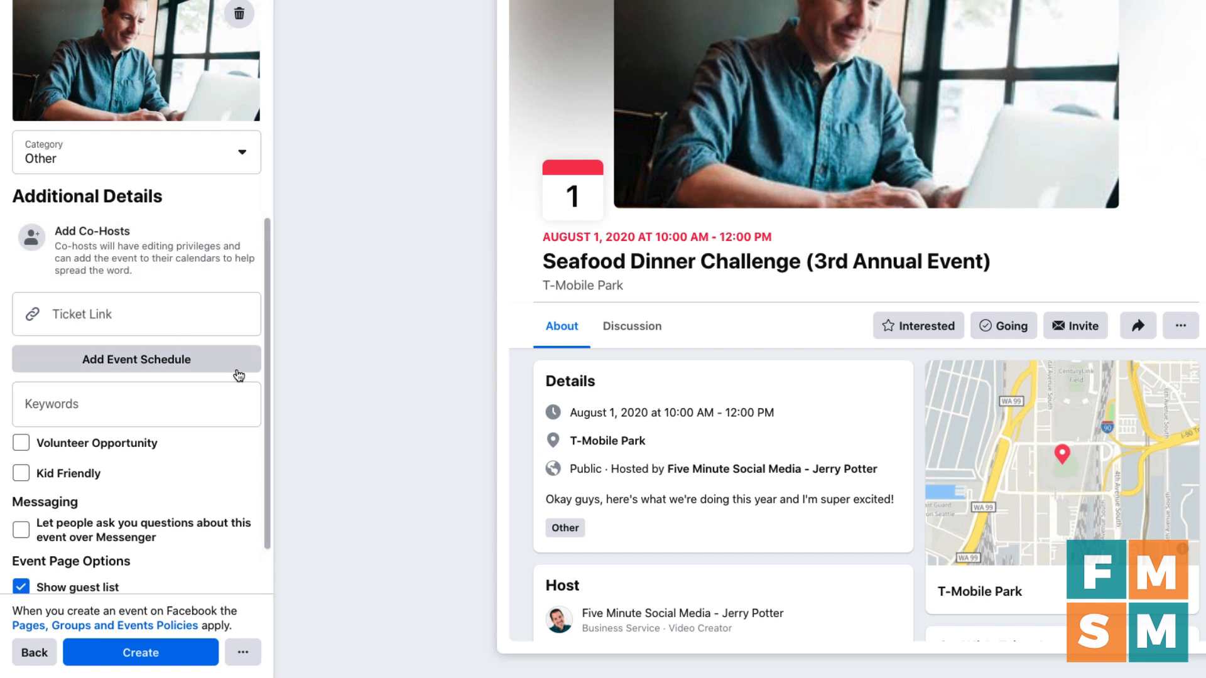
Step: Save a schedule with Doors Open at 9:00 AM and Appetizers Begin at 10:00 AM
left_click(132, 361)
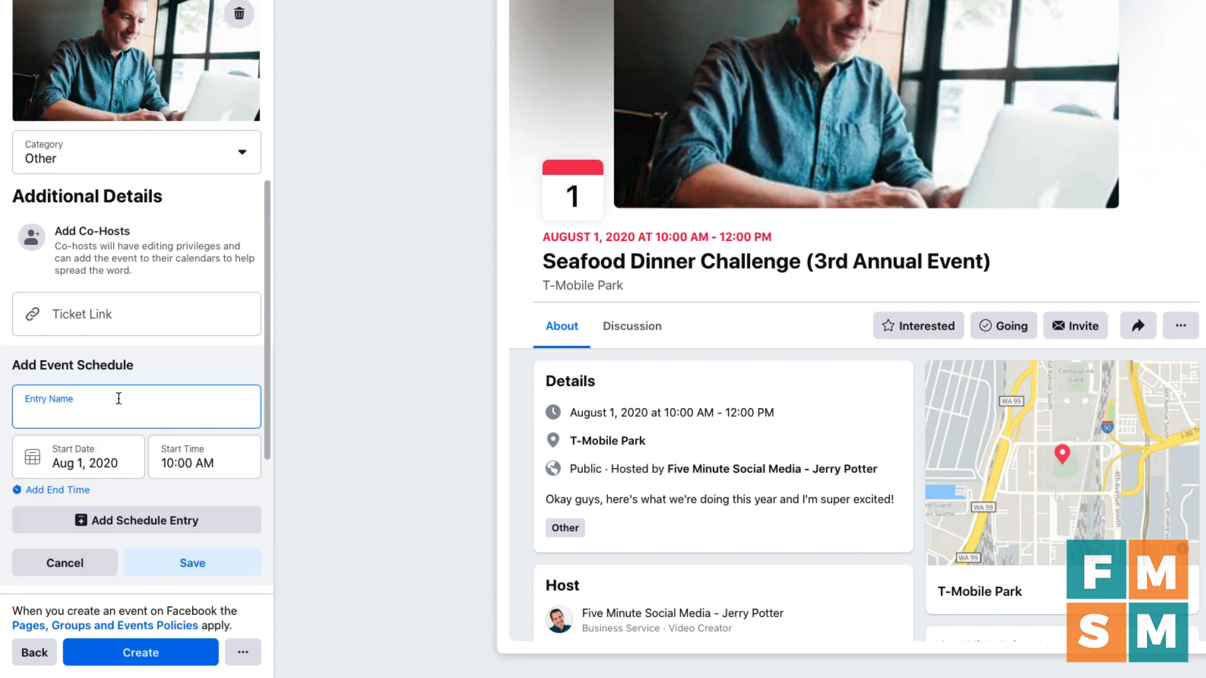
scroll(270, 288, "down", 2)
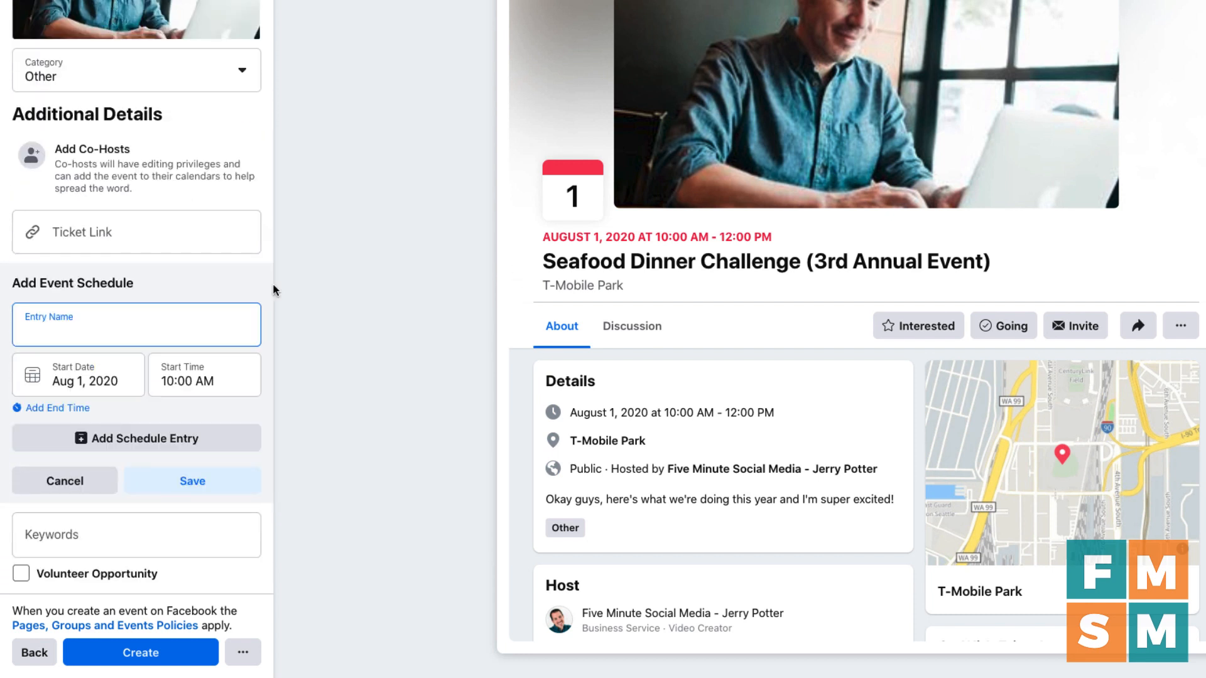
type("Doors Open")
left_click(177, 382)
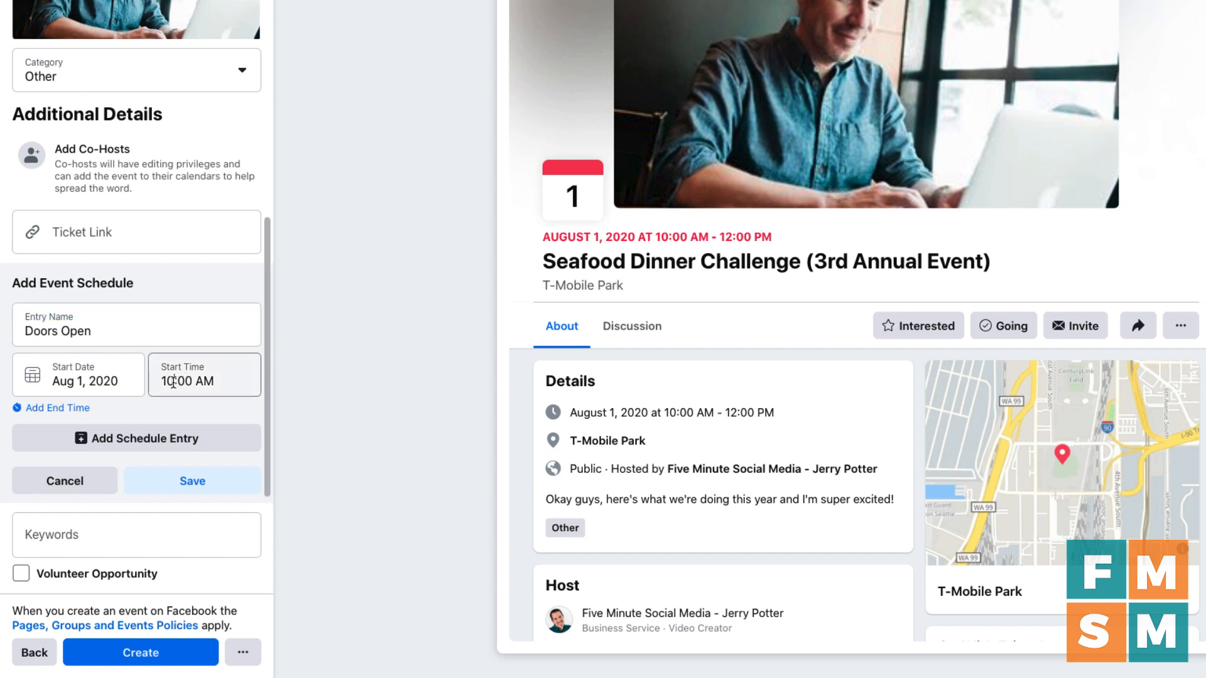
type("9:00 AM")
scroll(113, 429, "down", 1)
left_click(113, 429)
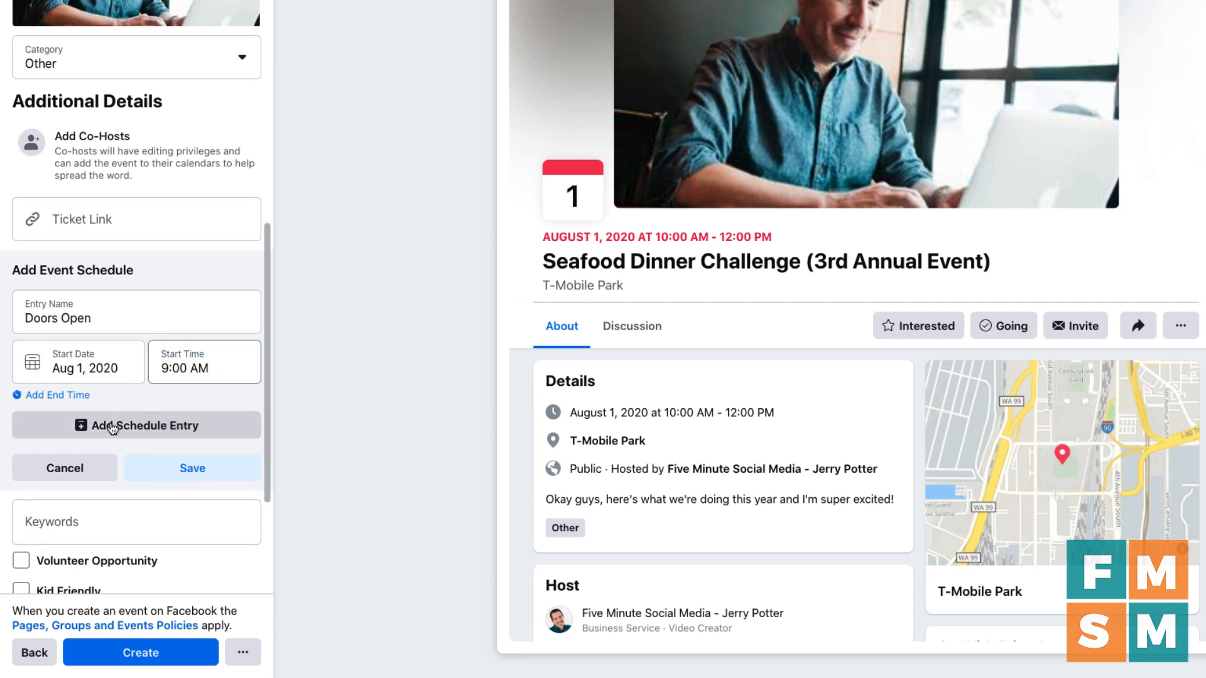
left_click(110, 429)
type("App")
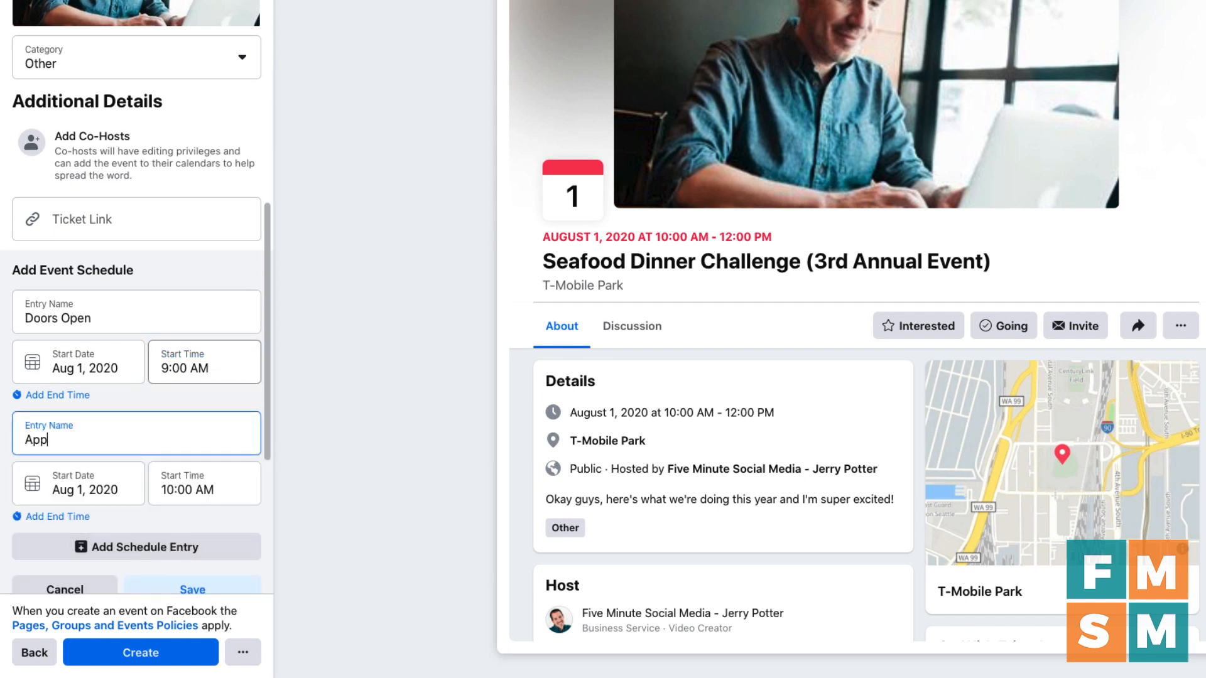
type("etizers Begin")
scroll(123, 457, "down", 3)
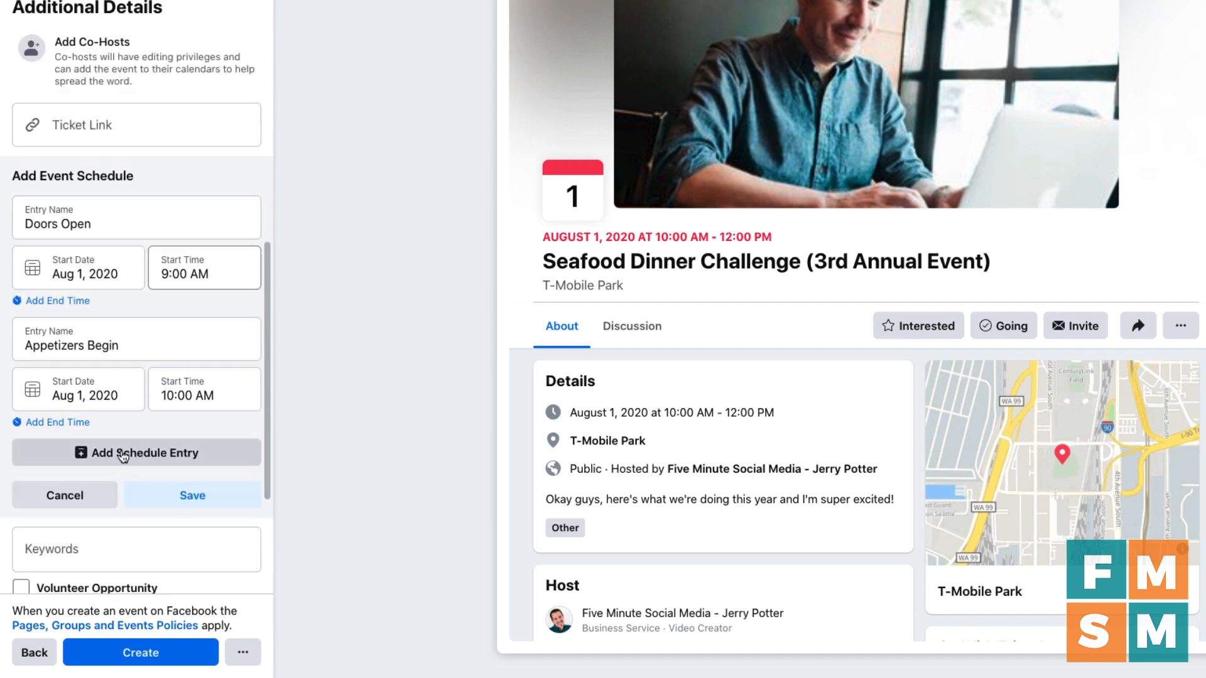
left_click(178, 488)
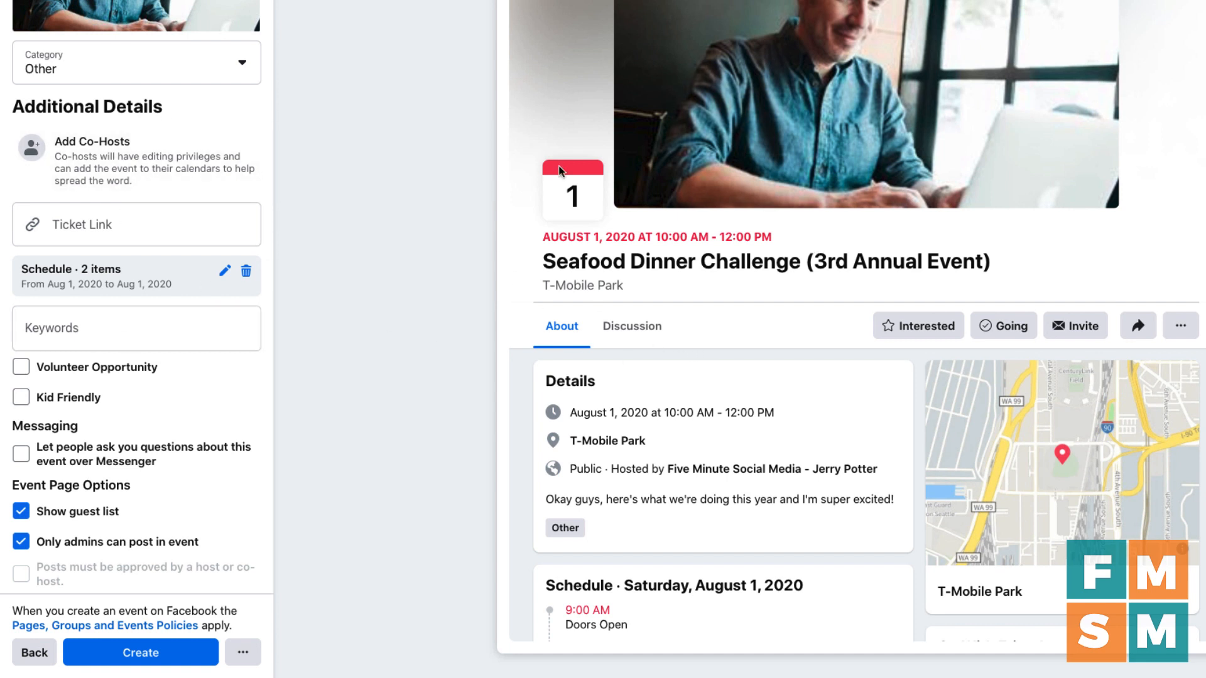
scroll(745, 178, "down", 3)
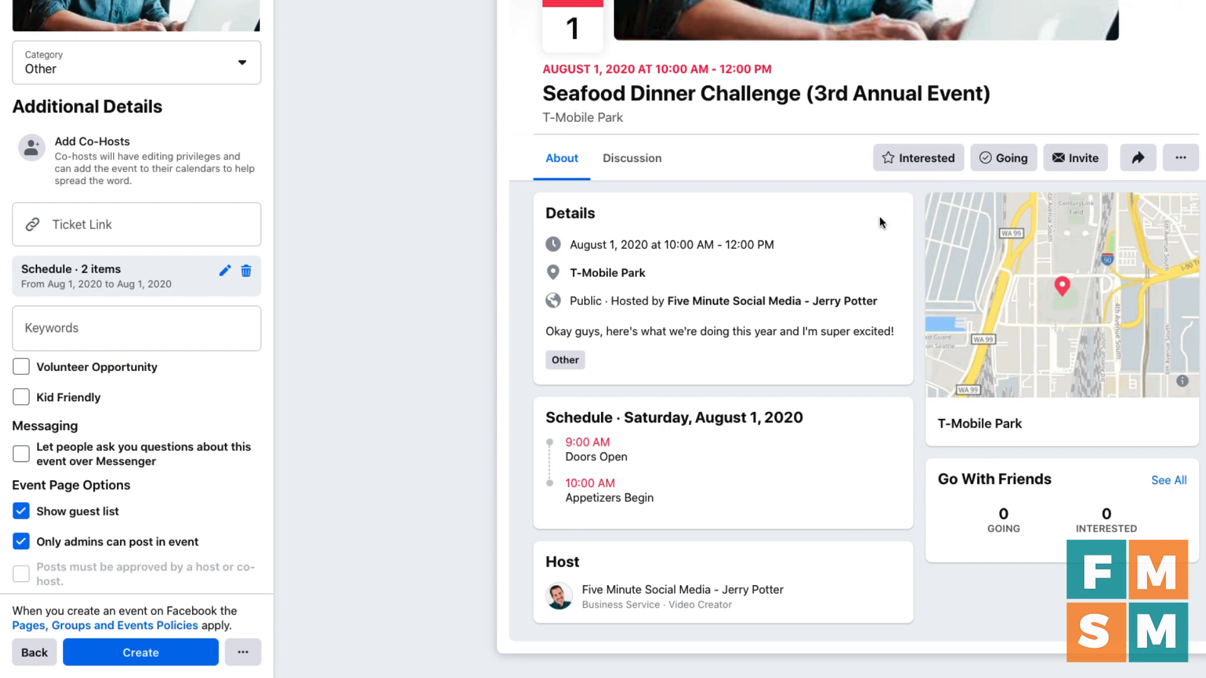
Step: Add Fundraising as an event keyword
scroll(210, 207, "up", 3)
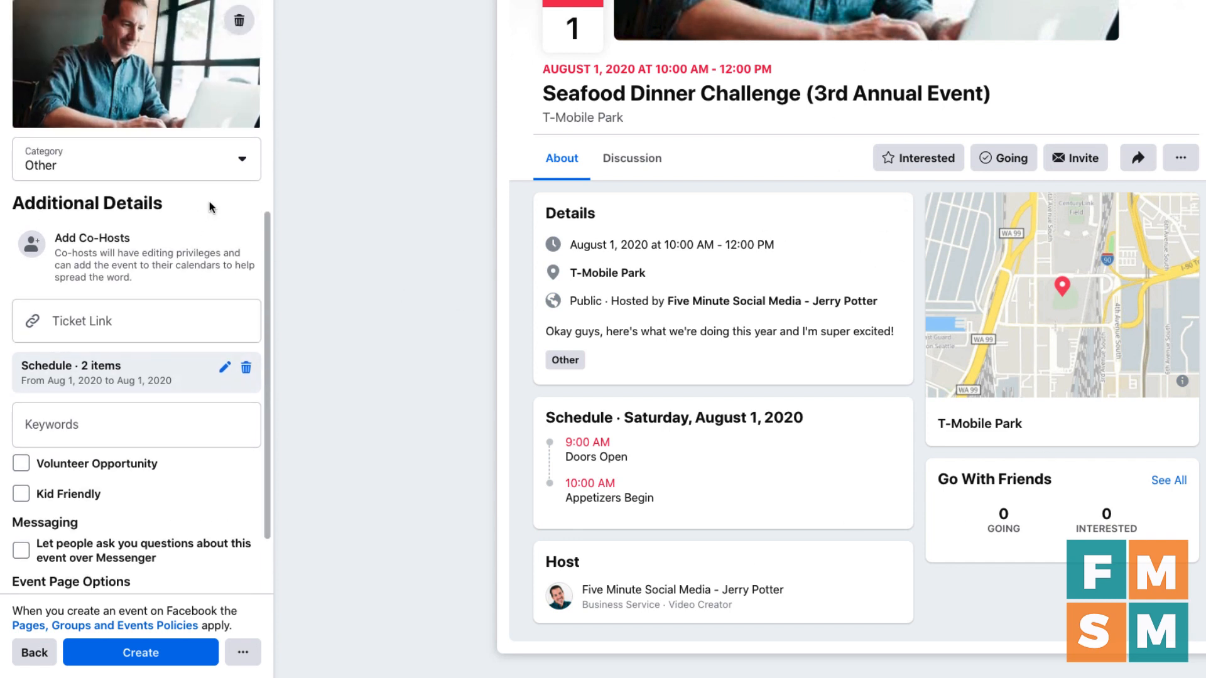
scroll(171, 318, "down", 2)
left_click(171, 318)
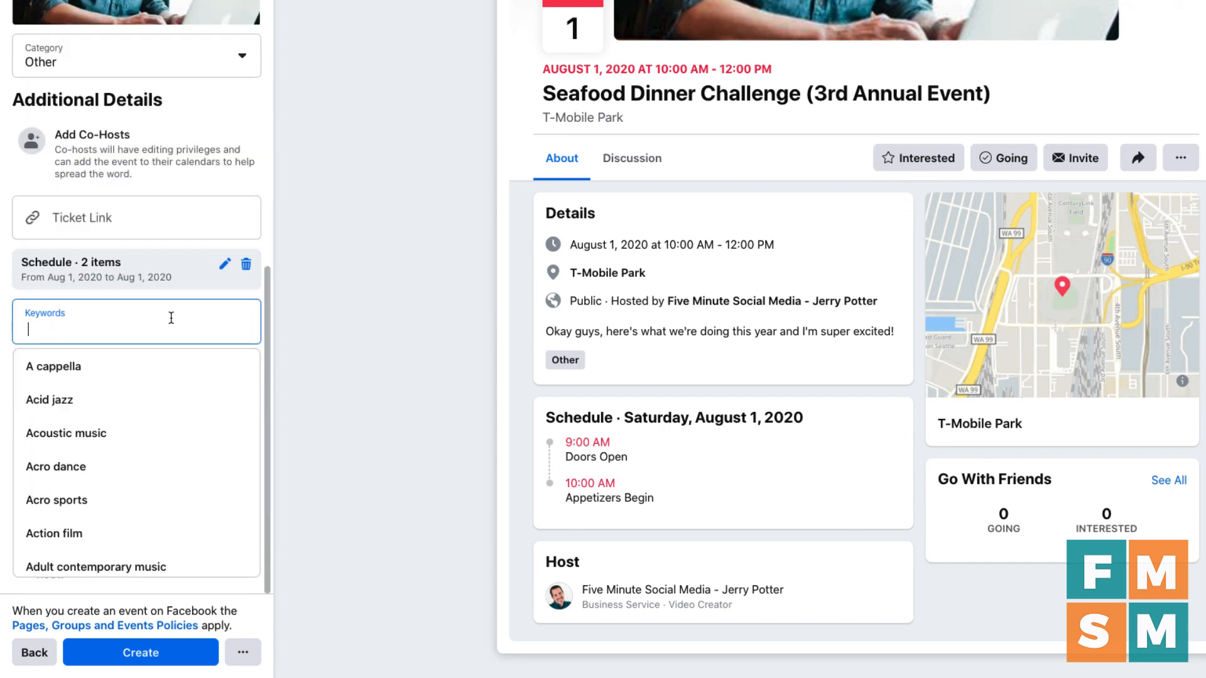
type("Fundraiser")
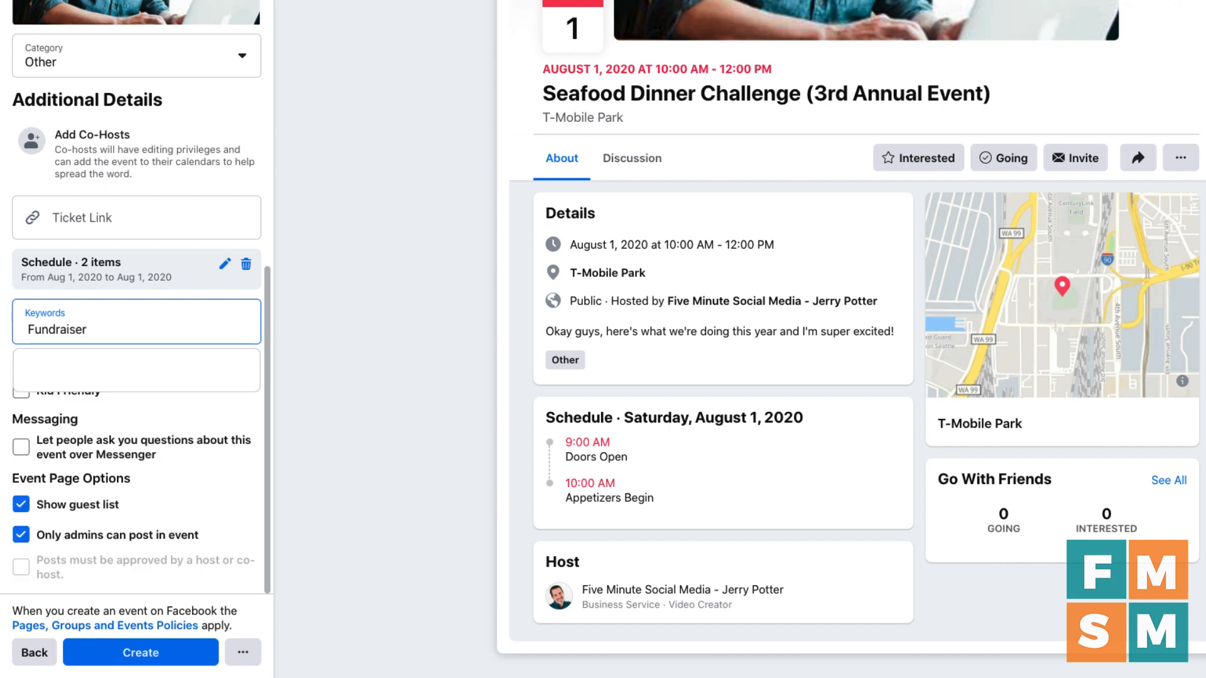
key("BackSpace")
key("BackSpace")
key("BackSpace")
left_click(111, 369)
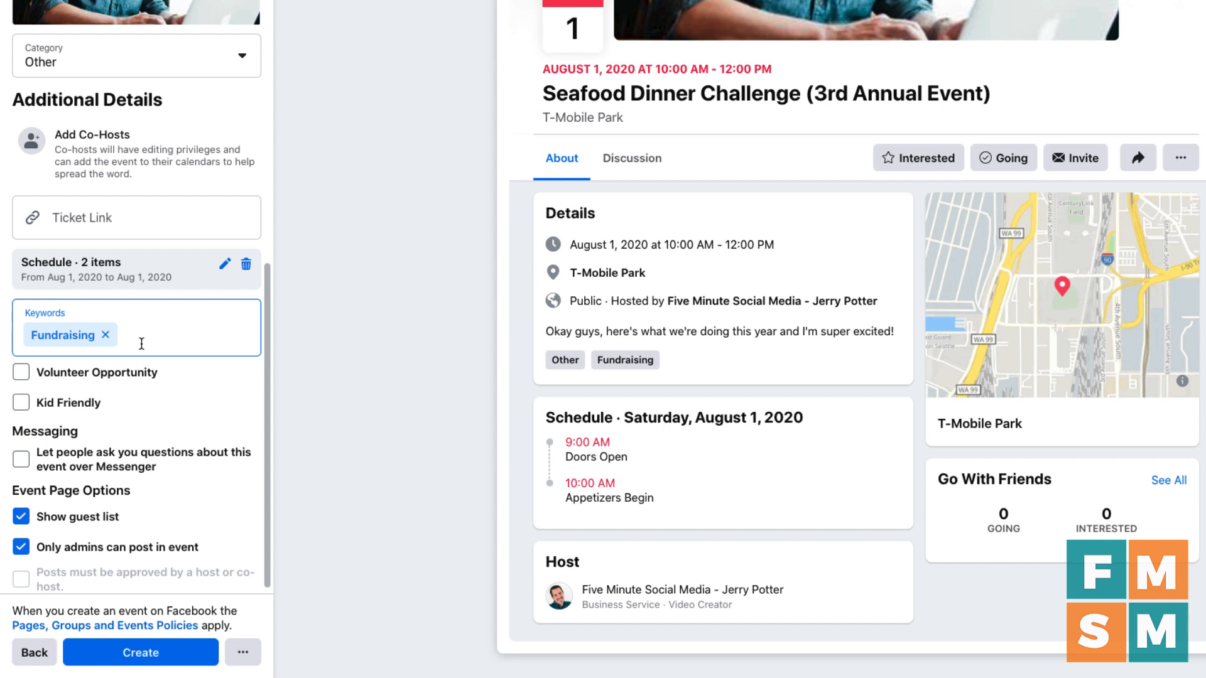
Step: Mark the event as a Volunteer Opportunity, leaving Kid Friendly unticked
scroll(141, 343, "down", 1)
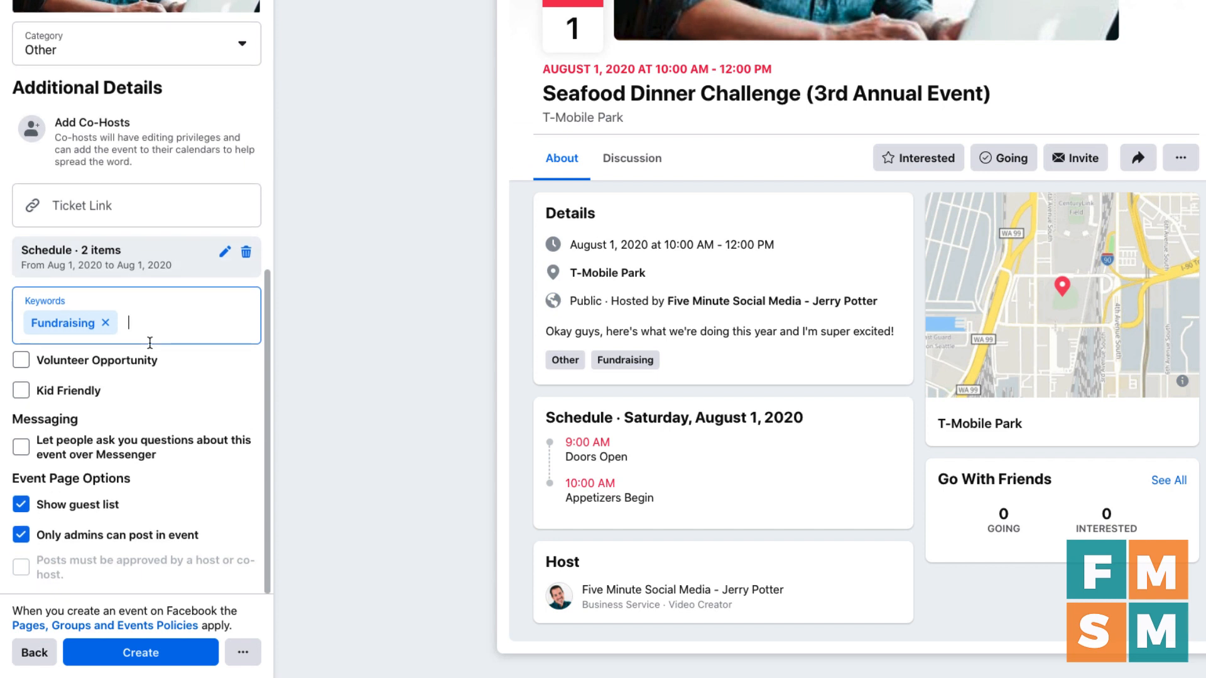
left_click(21, 360)
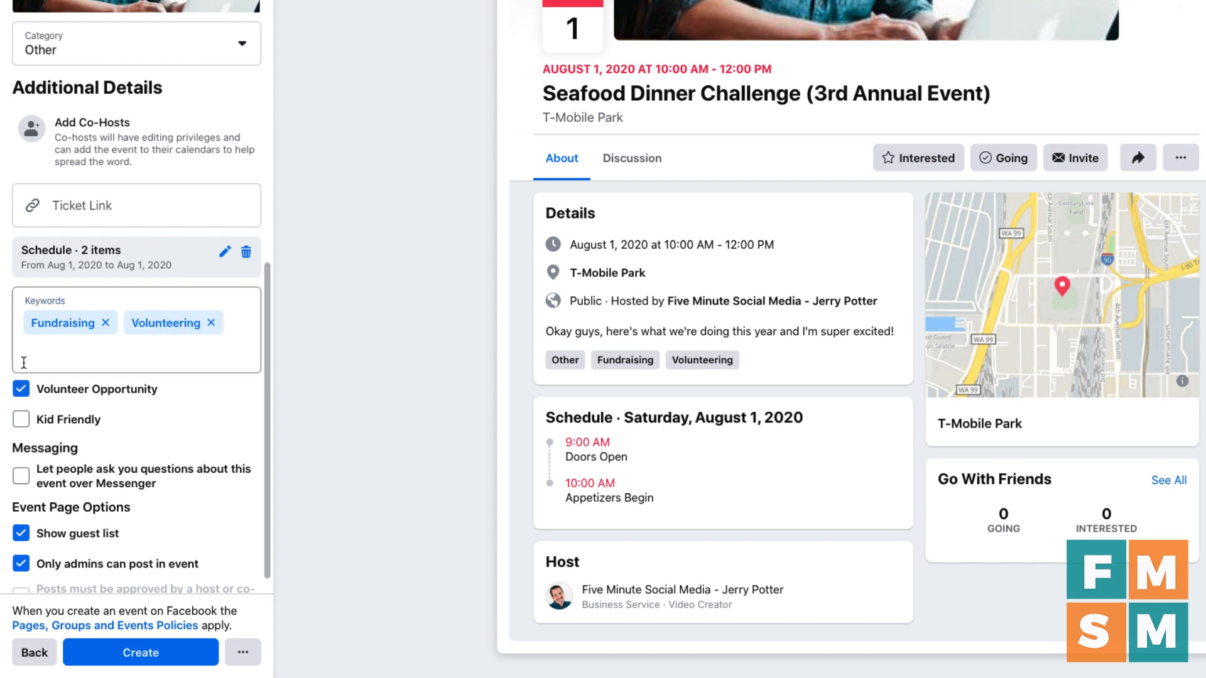
left_click(22, 423)
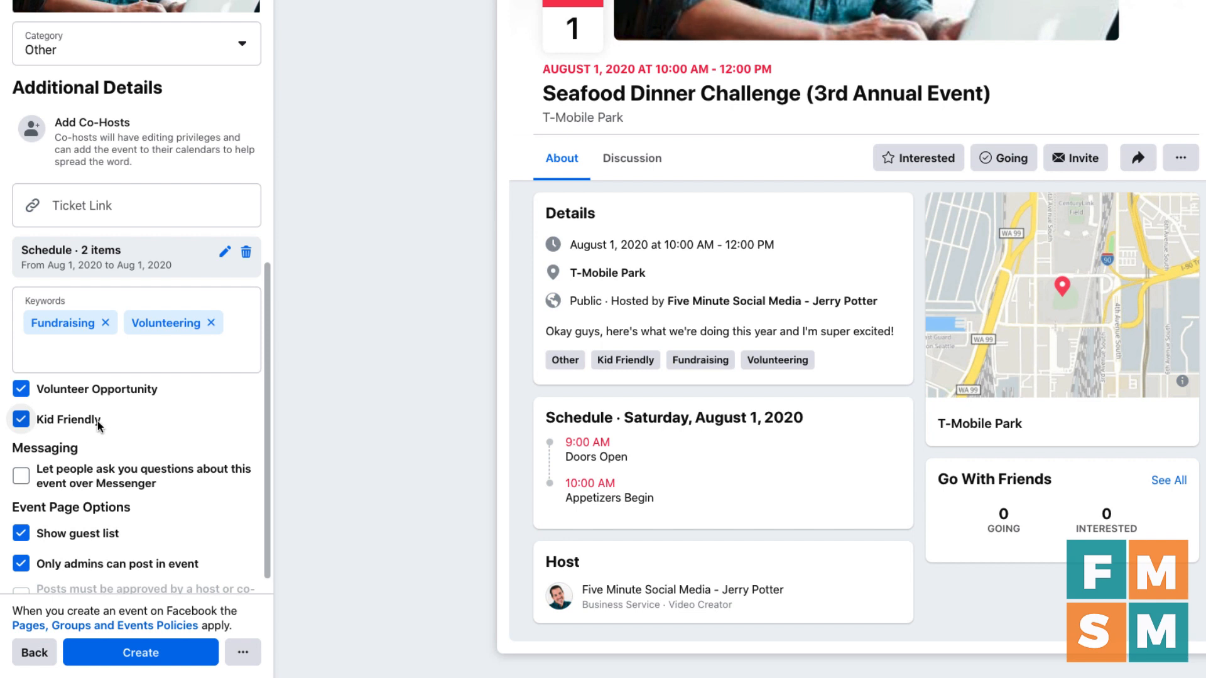
left_click(21, 421)
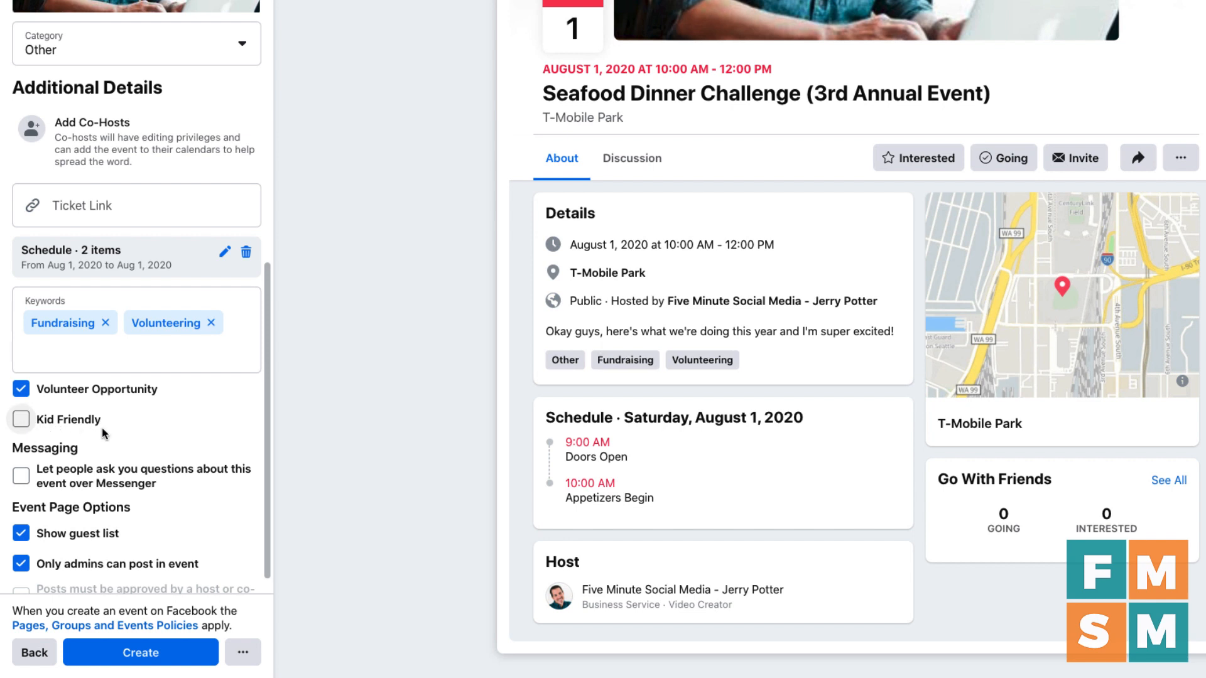
scroll(25, 427, "down", 1)
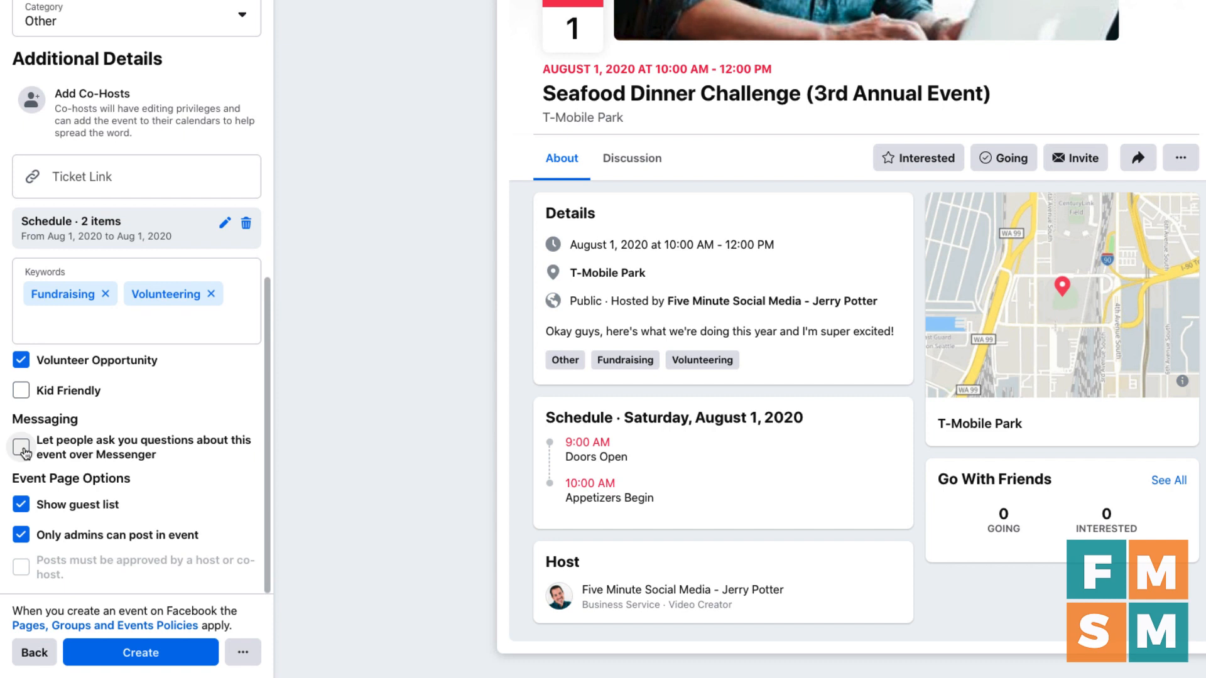
Step: Enable Messenger questions, let everyone post, and leave host approval of posts turned off
left_click(22, 447)
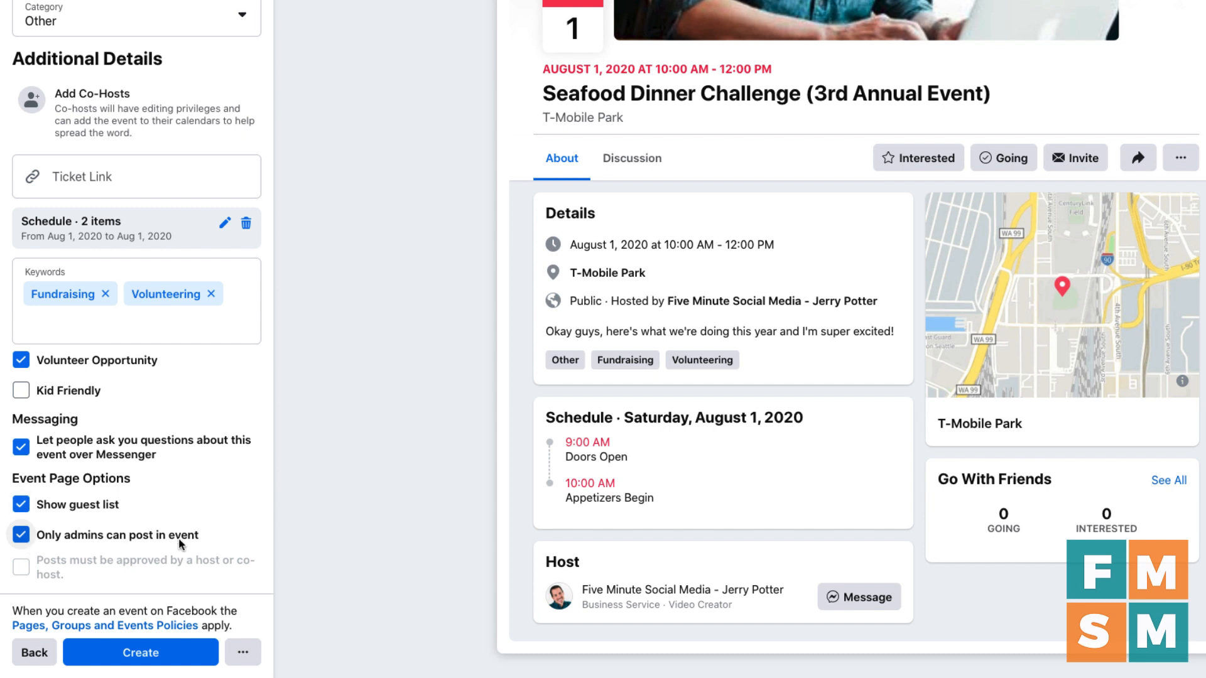
left_click(20, 538)
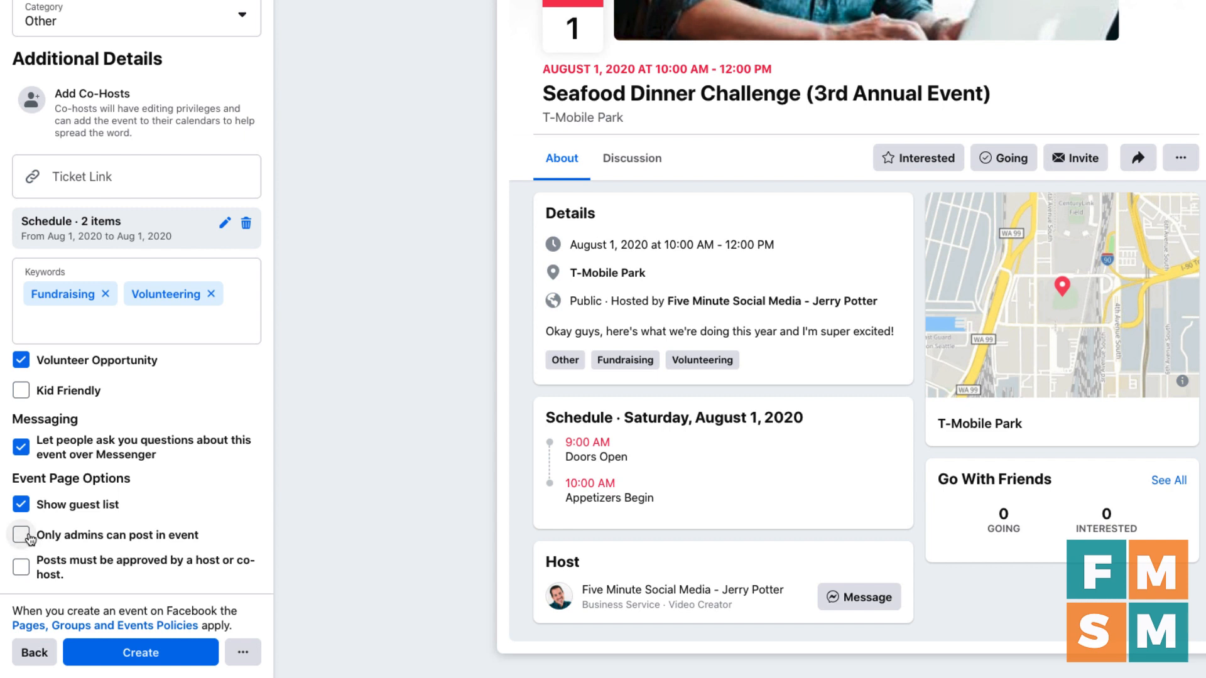
left_click(26, 574)
left_click(21, 568)
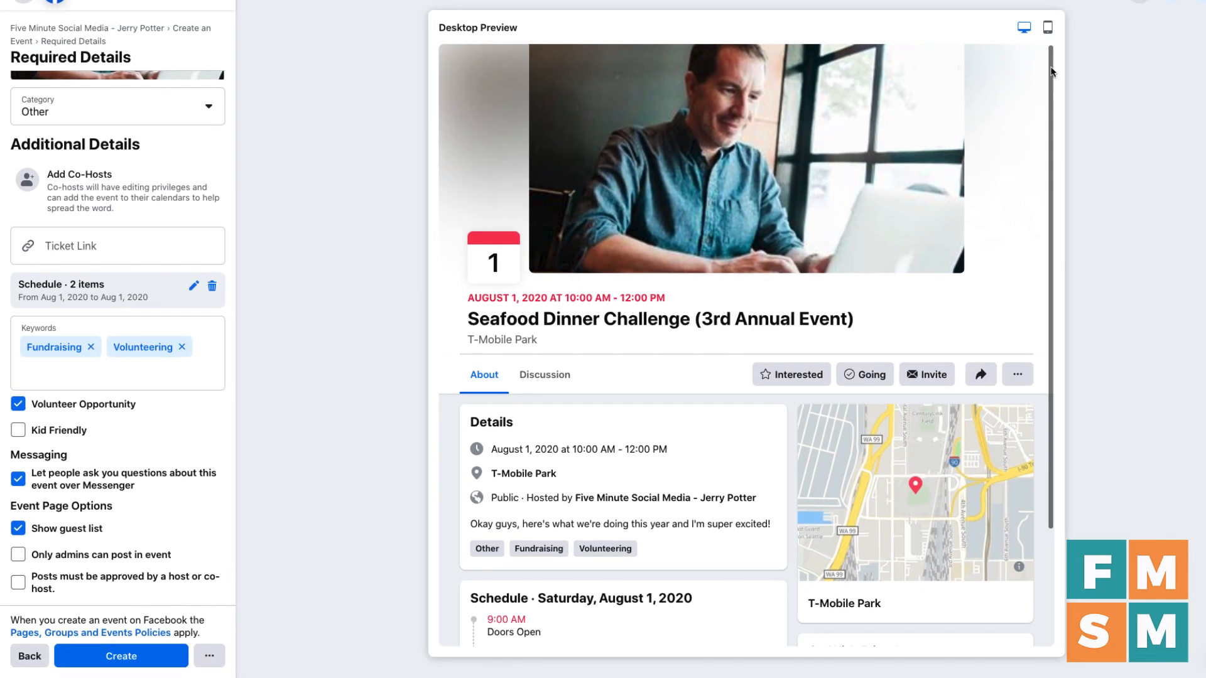
left_click(1048, 32)
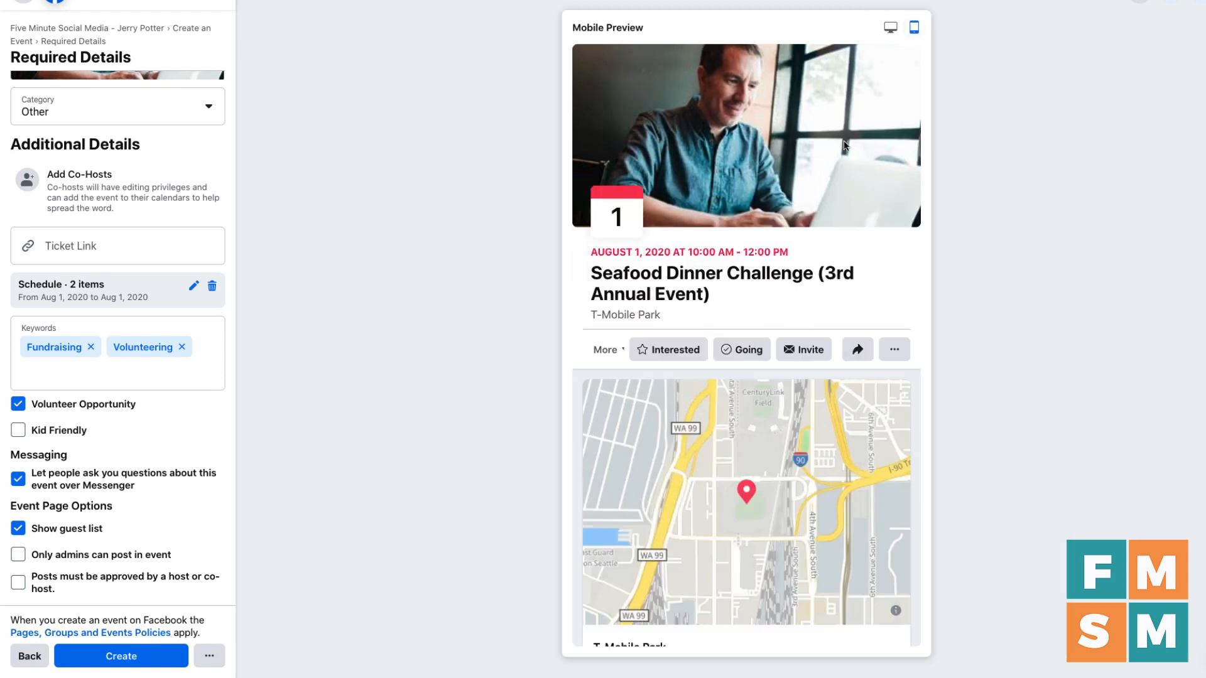
scroll(781, 175, "down", 2)
scroll(781, 175, "down", 3)
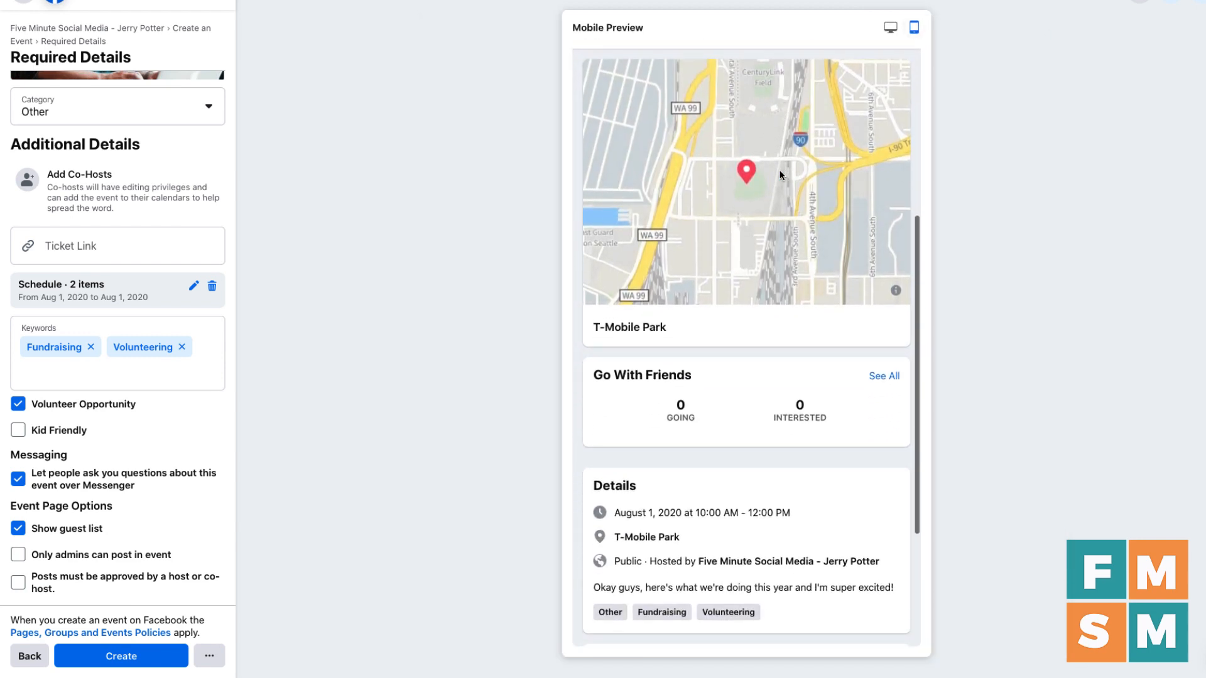
scroll(781, 175, "down", 4)
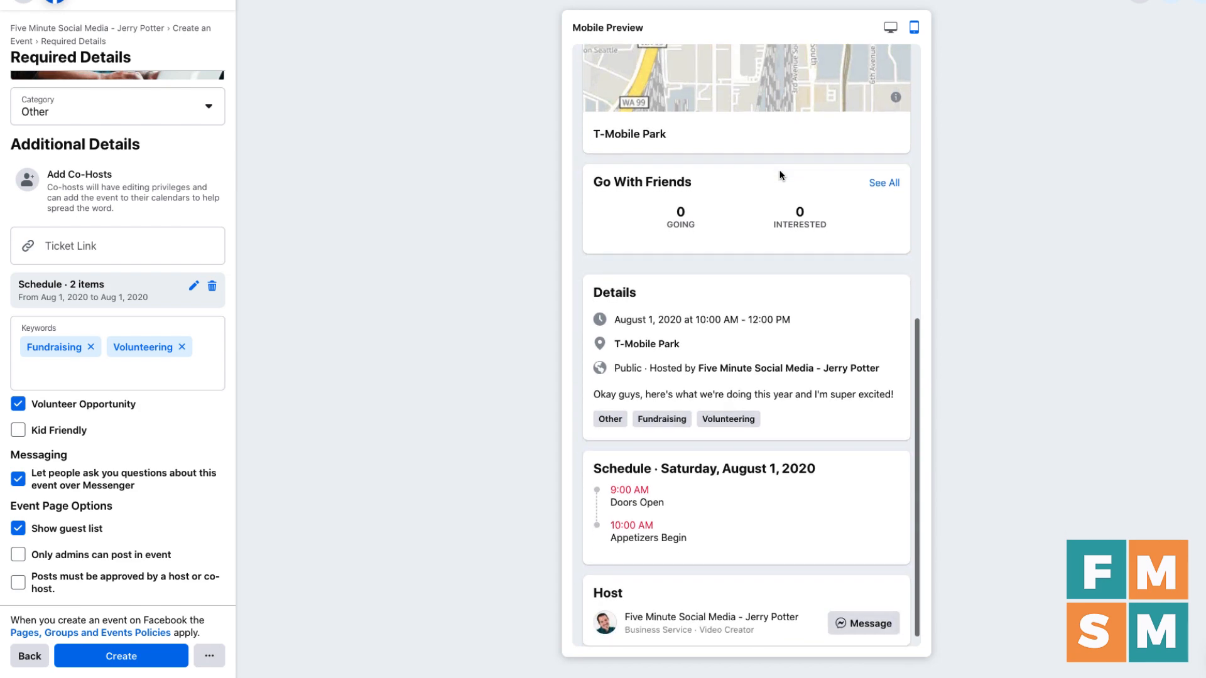
scroll(780, 175, "up", 7)
scroll(781, 175, "up", 2)
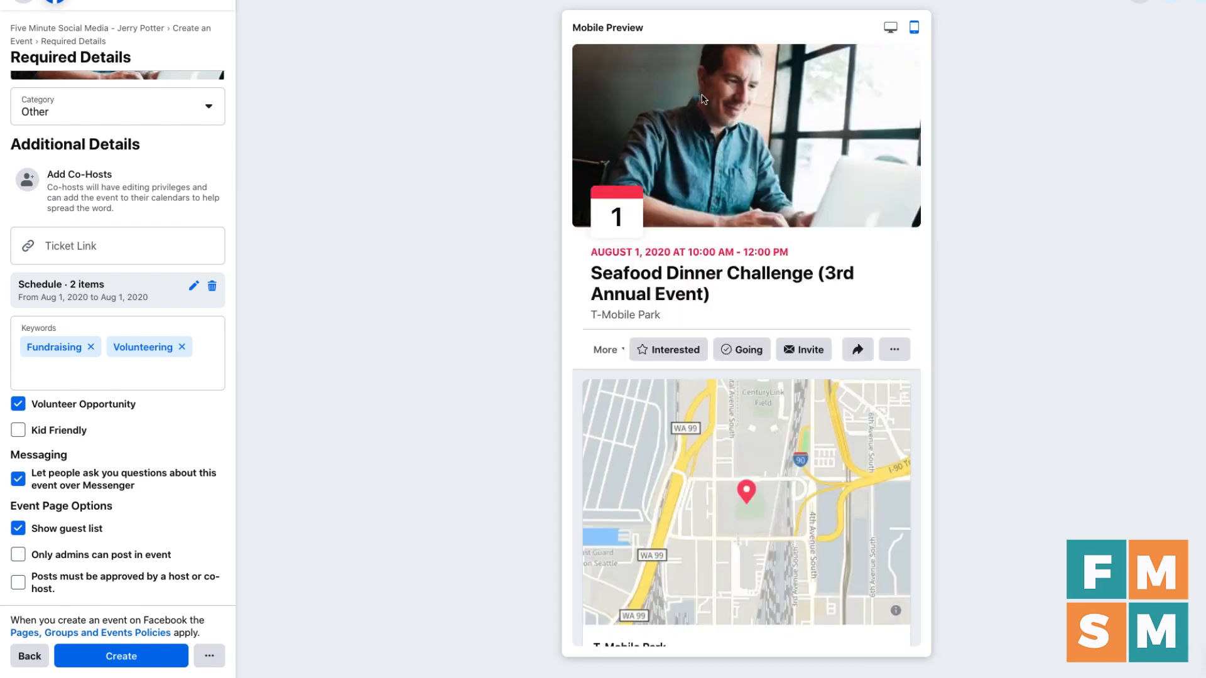
left_click(890, 27)
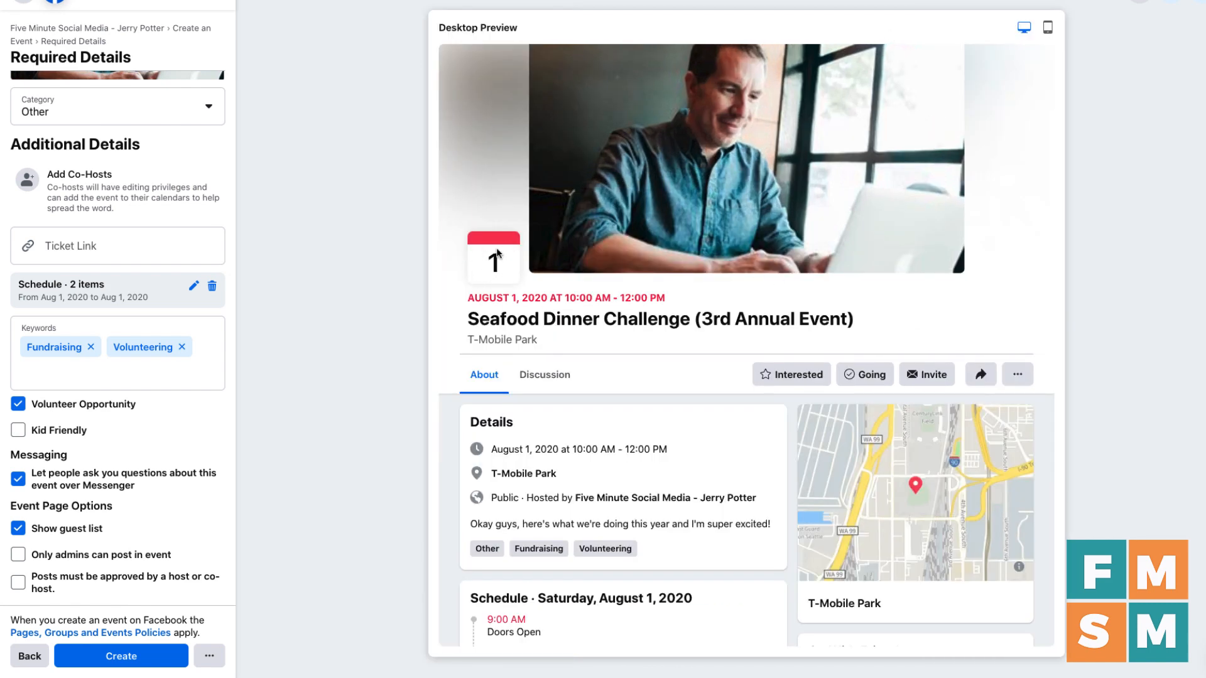
left_click(1048, 27)
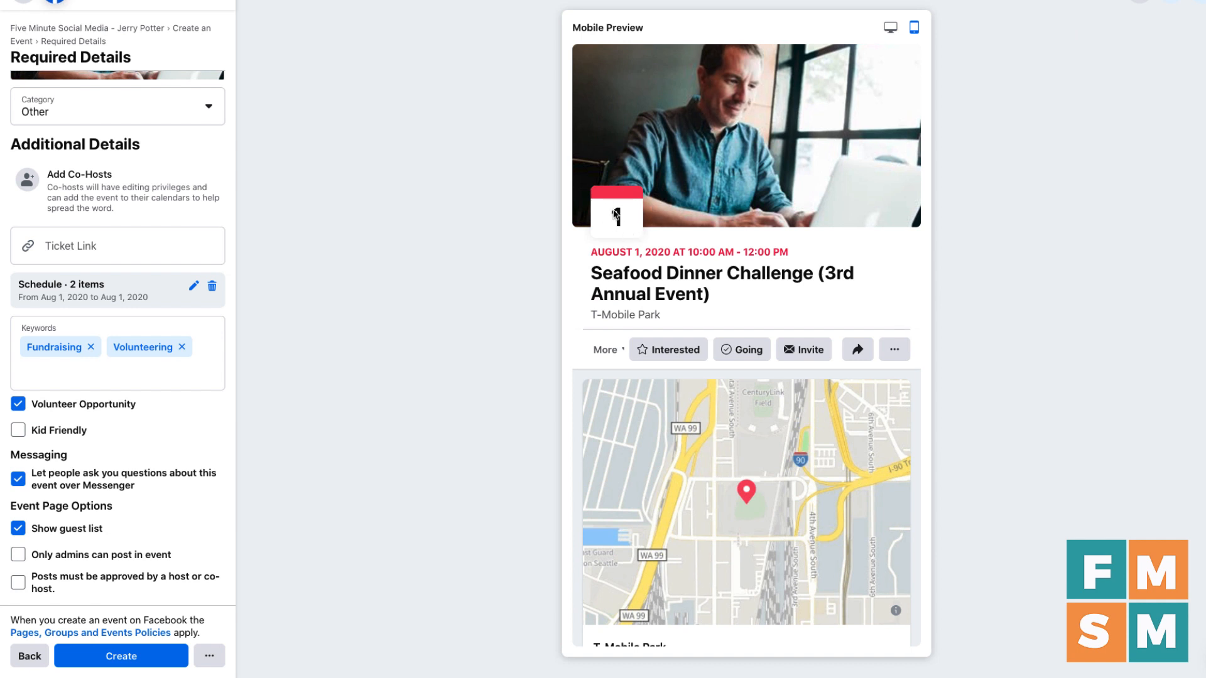
left_click(891, 27)
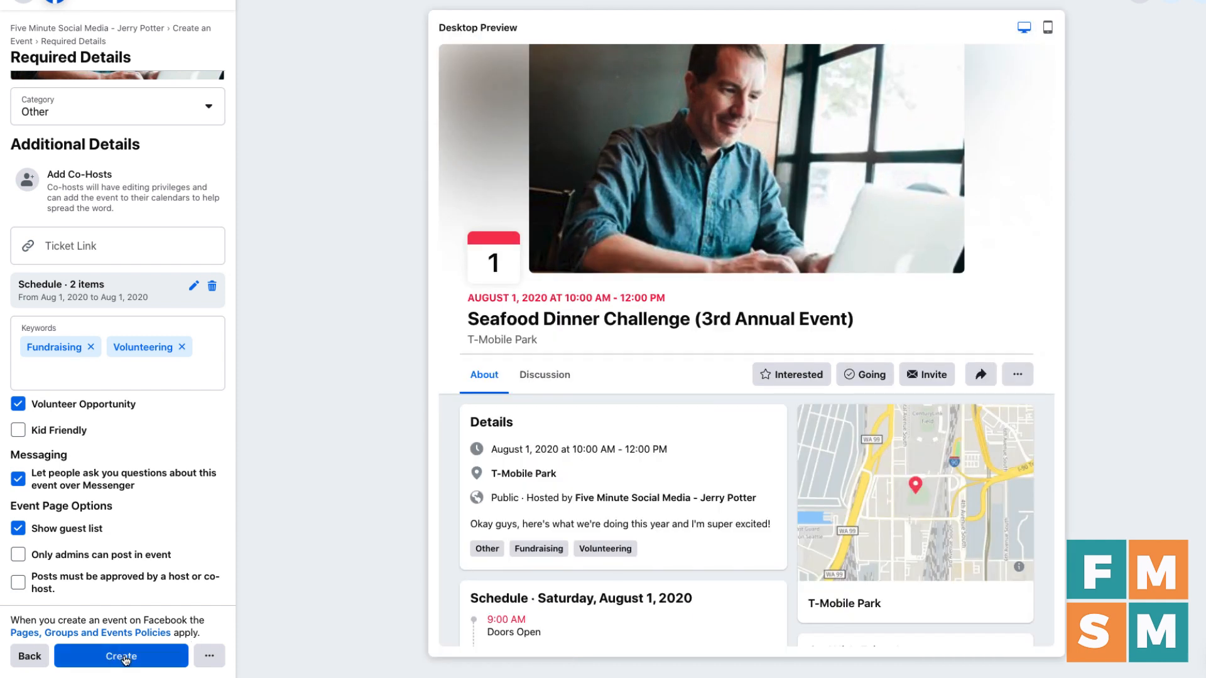
left_click(209, 655)
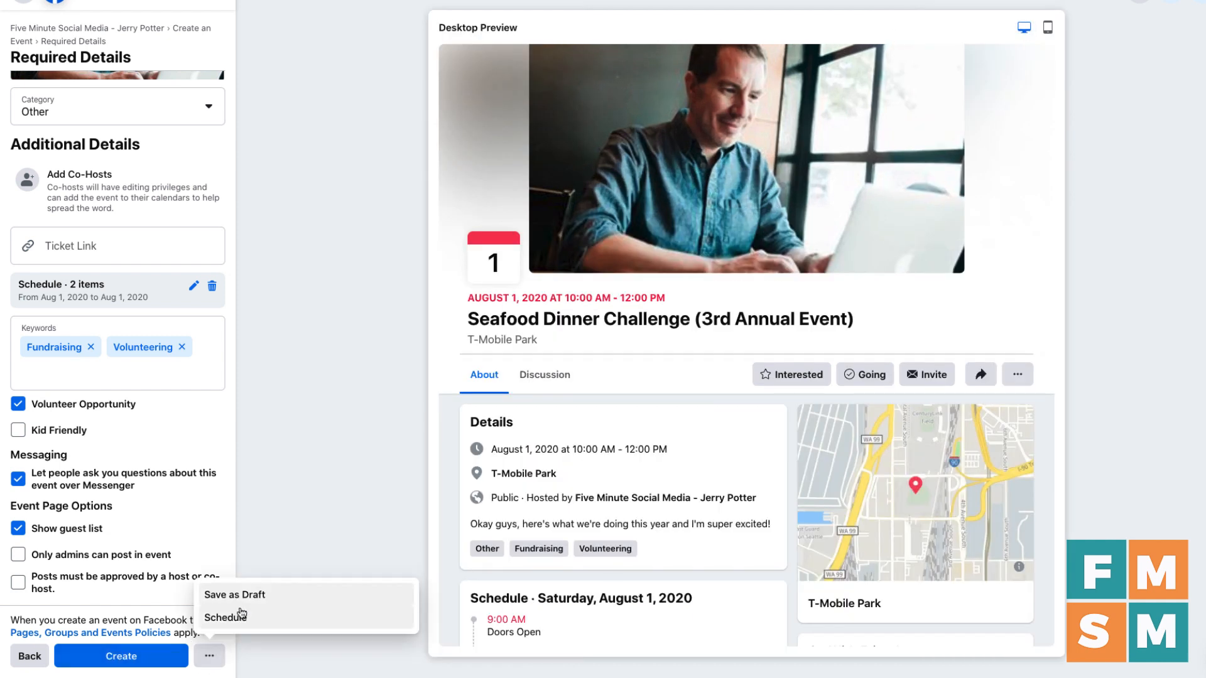
left_click(254, 643)
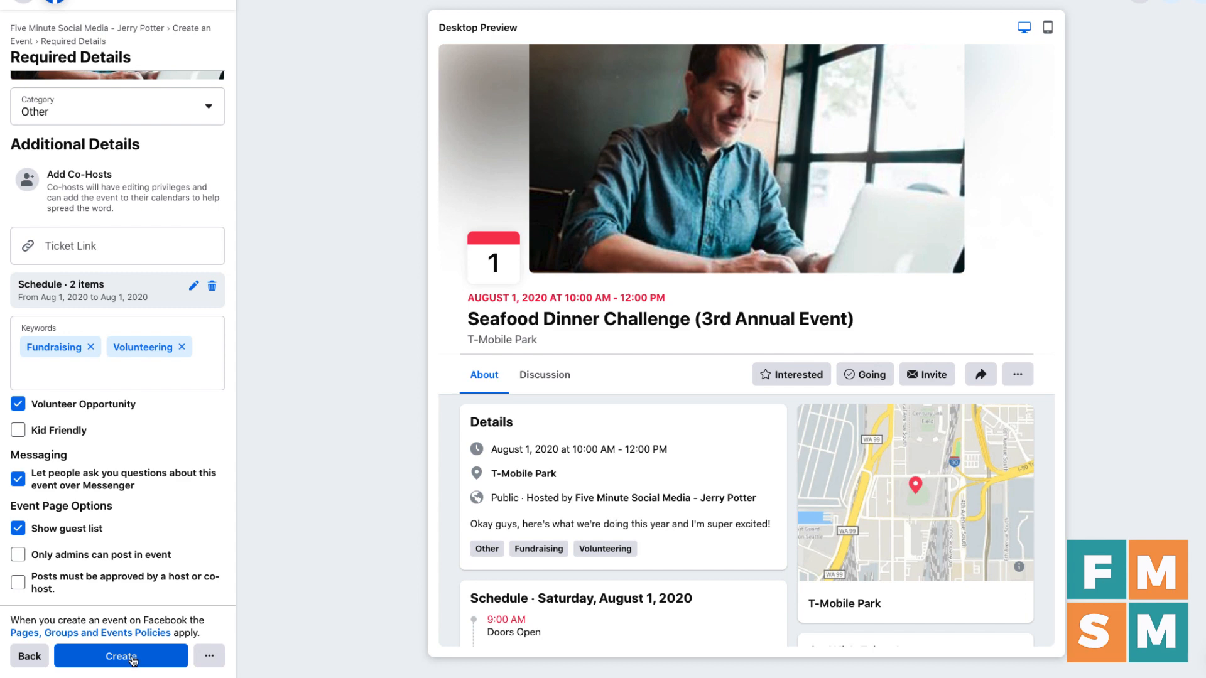